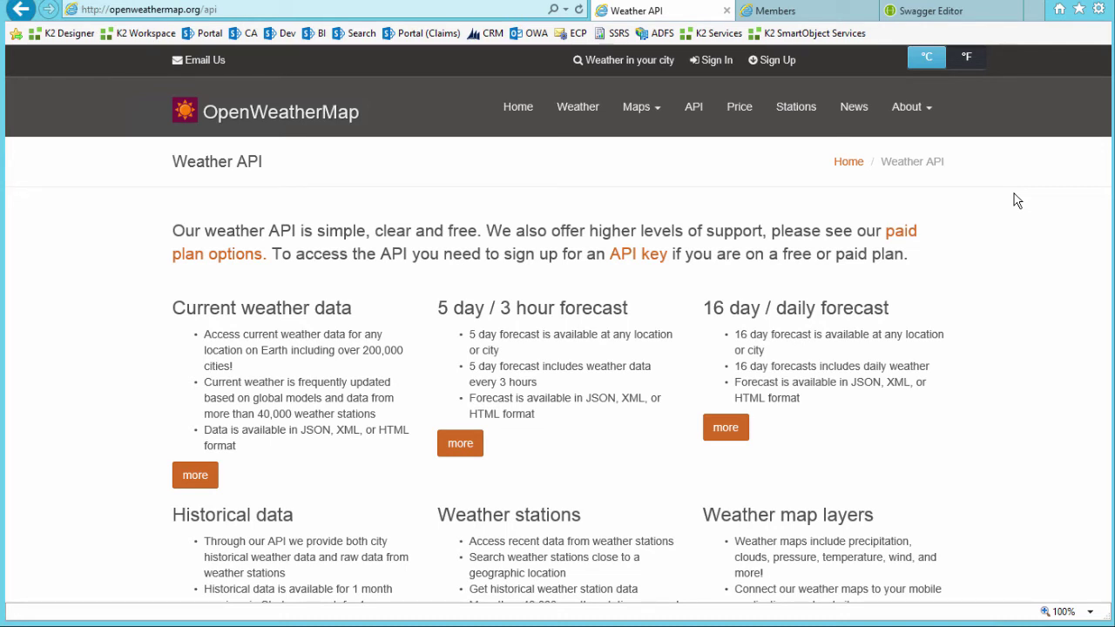
Step: Look over the OpenWeatherMap API definition and its generated documentation in the Swagger Editor
left_click(953, 11)
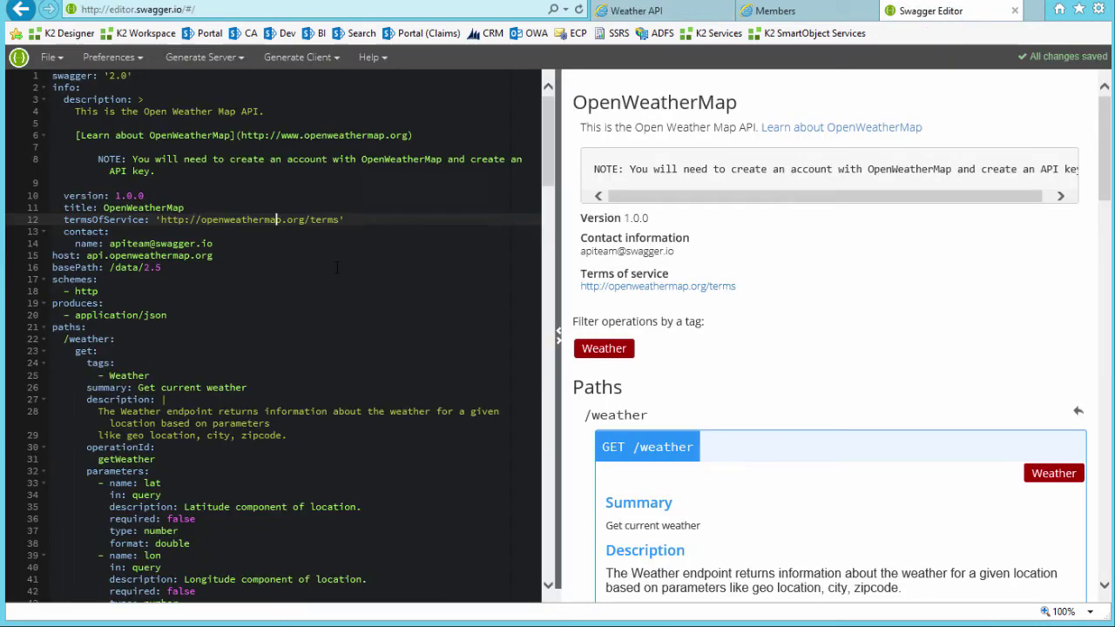
scroll(336, 267, "down", 2)
scroll(337, 268, "down", 2)
scroll(337, 267, "up", 4)
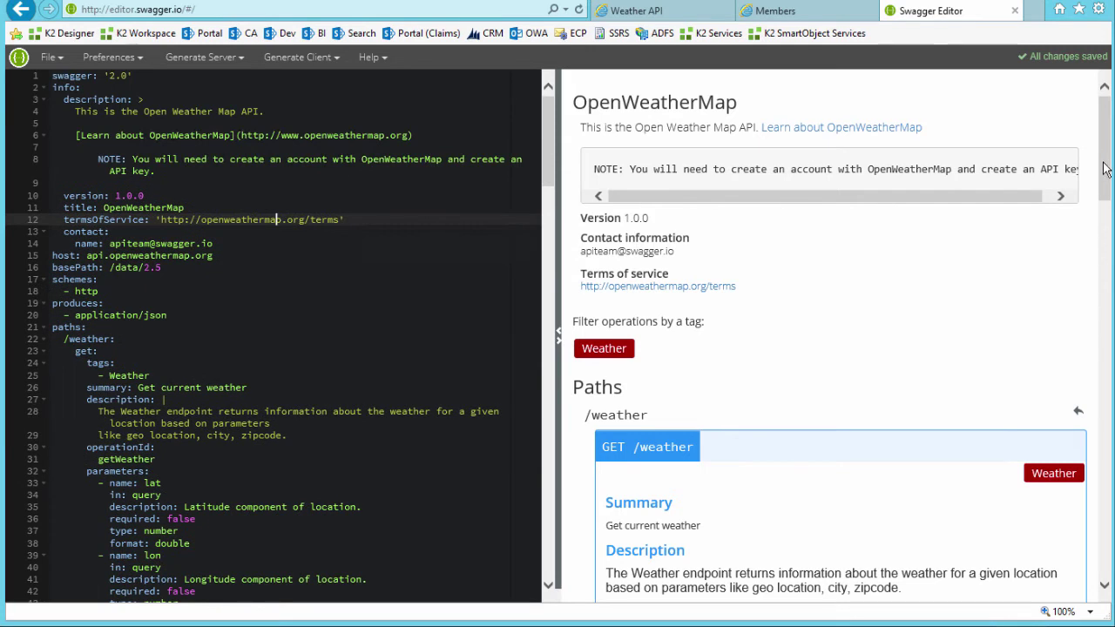
left_click_drag(1105, 170, 1111, 140)
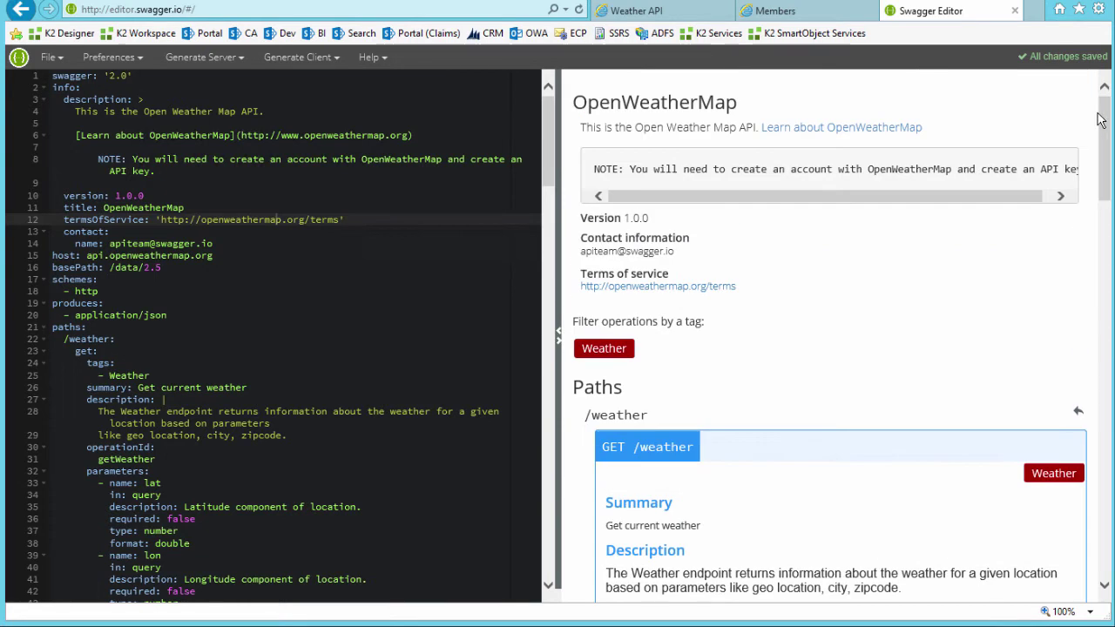
Step: Review the OpenWeatherMap API offerings and examine the current weather data documentation, including the JSON response example and its parameters
left_click(679, 12)
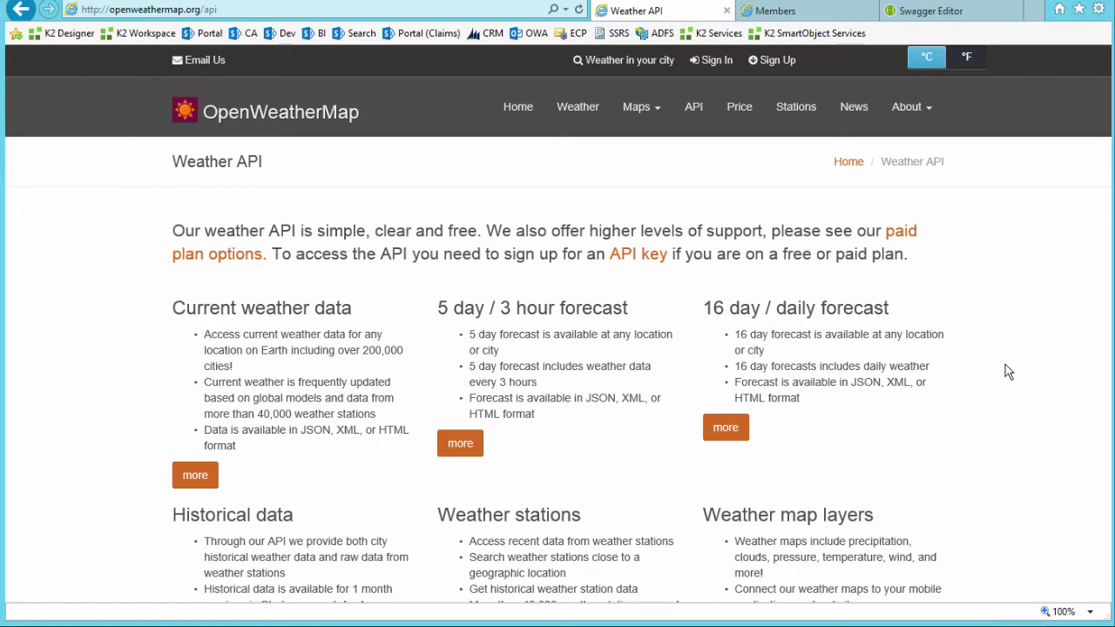
scroll(1104, 159, "down", 1)
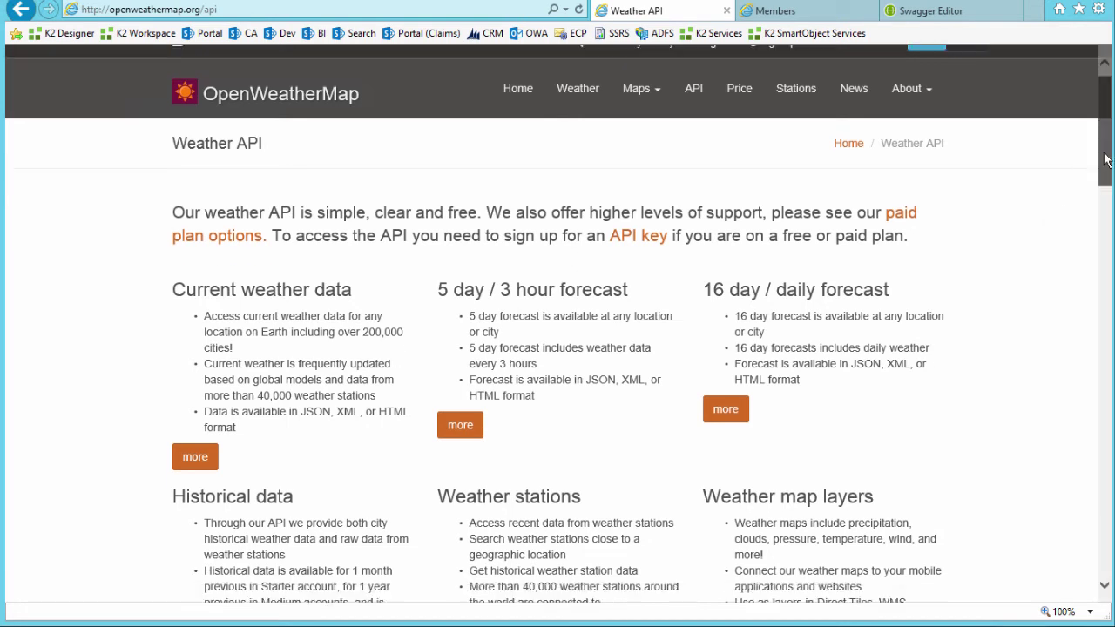
left_click_drag(1105, 159, 1101, 223)
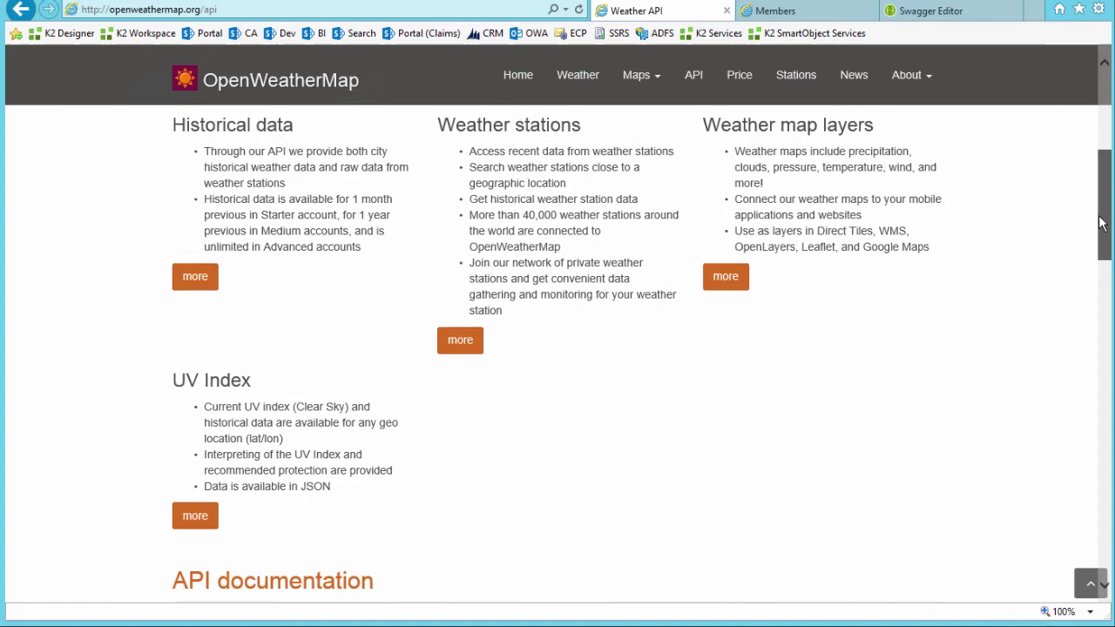
scroll(1101, 220, "up", 4)
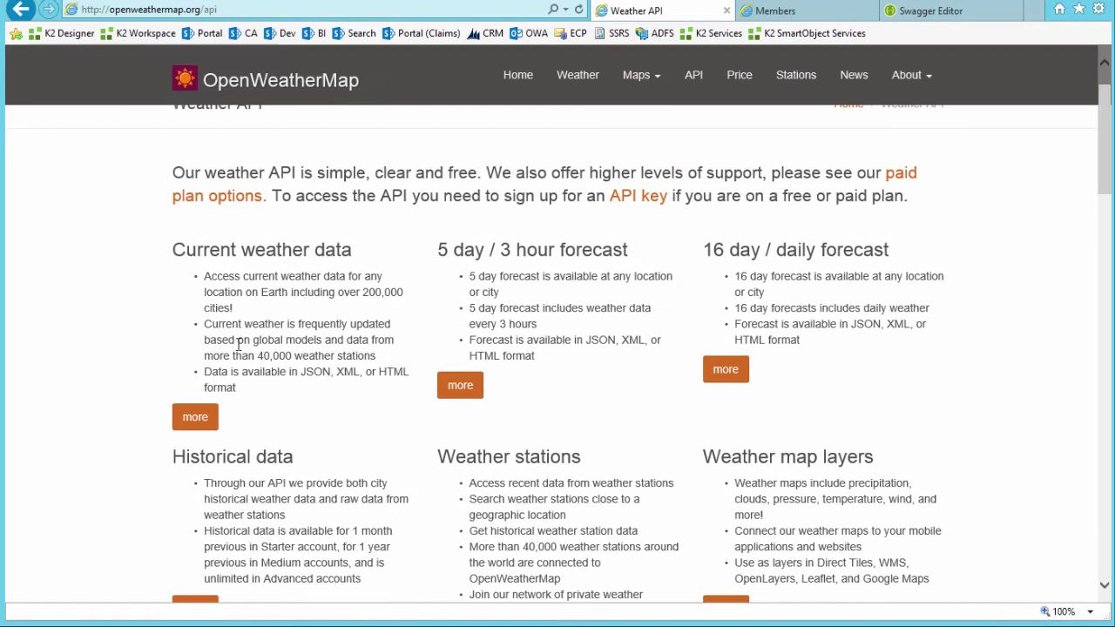
left_click(196, 424)
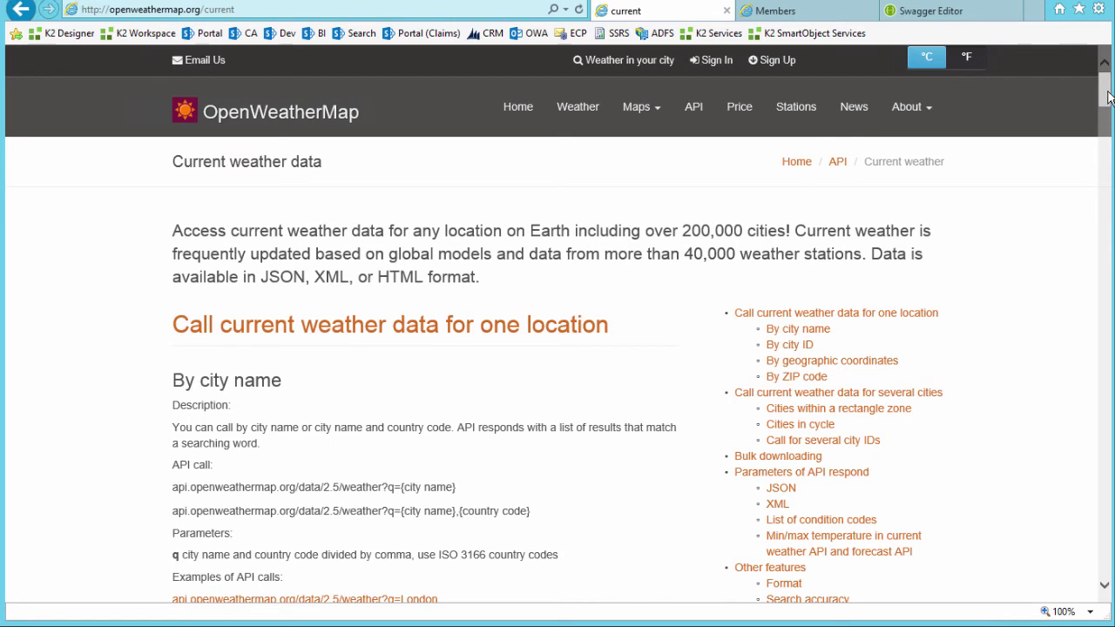
left_click_drag(1107, 97, 1110, 279)
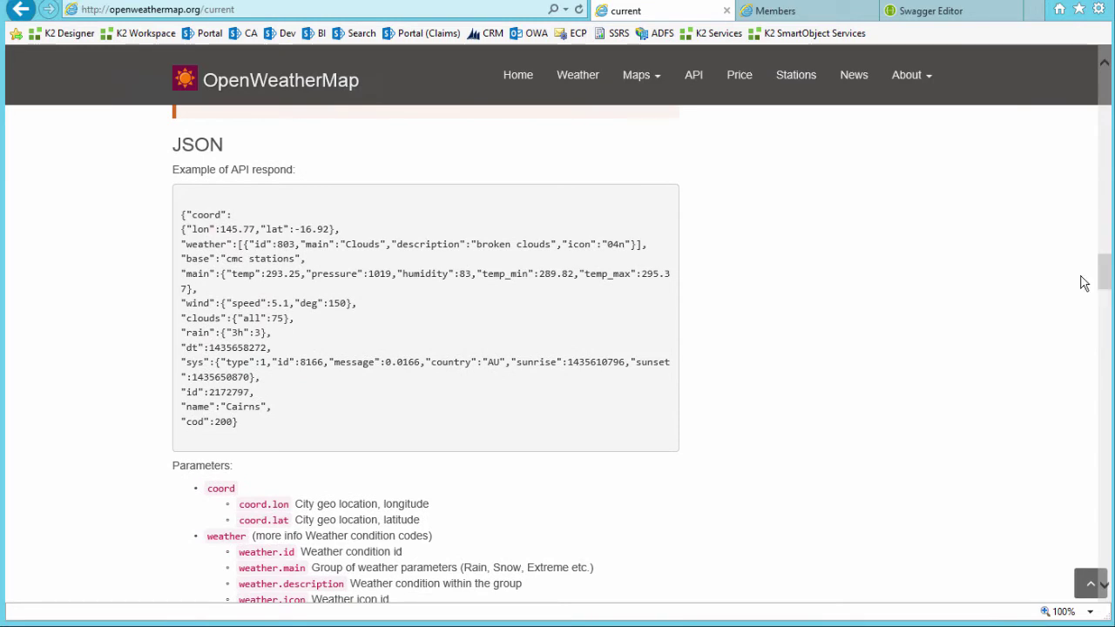
scroll(1004, 301, "down", 3)
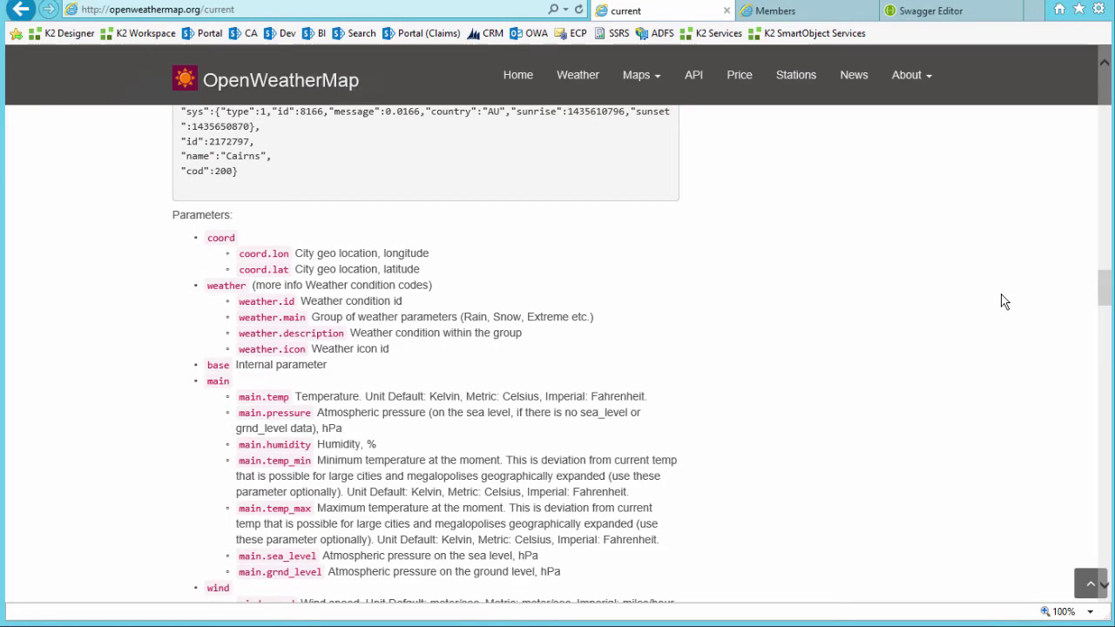
scroll(1003, 301, "down", 1)
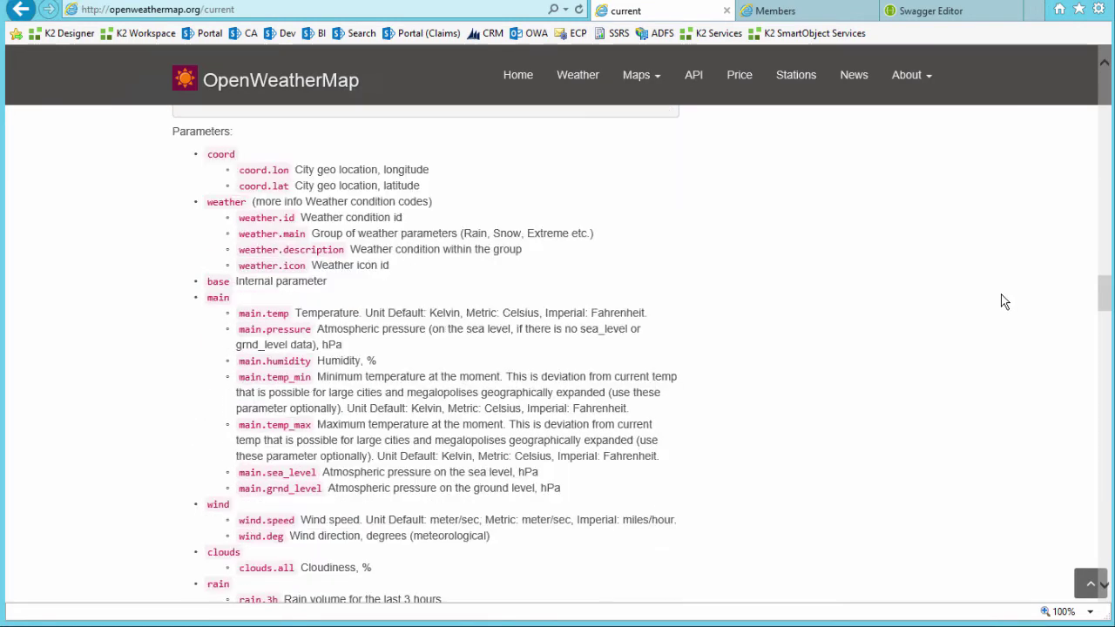
Step: View the OpenWeatherMap account sign-up form and open the file commands for the API definition in the Swagger Editor
left_click(832, 12)
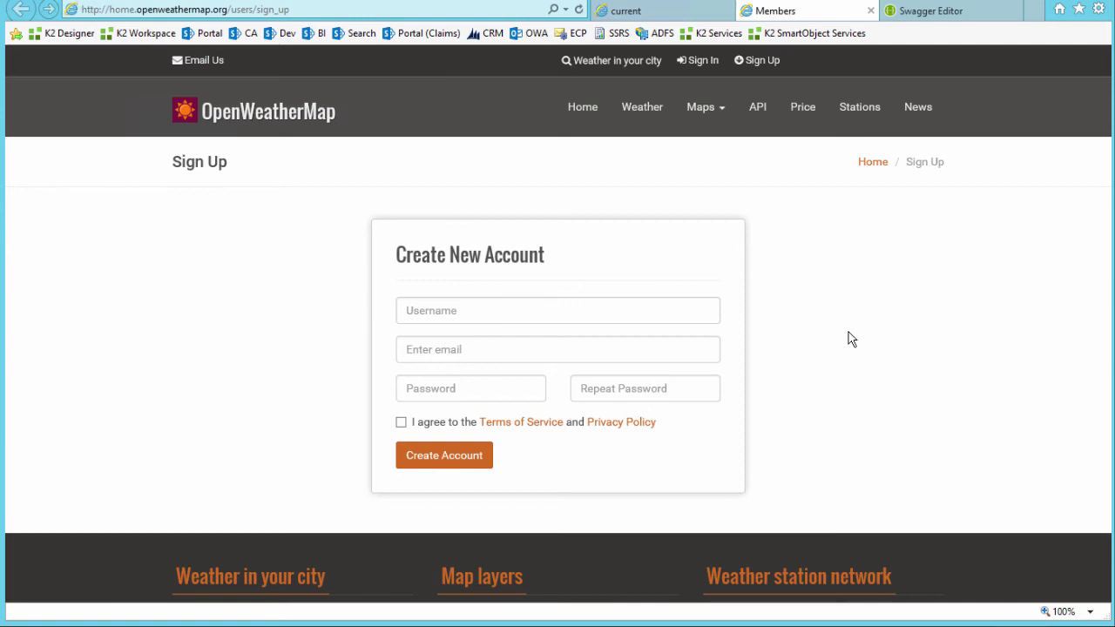
left_click(944, 14)
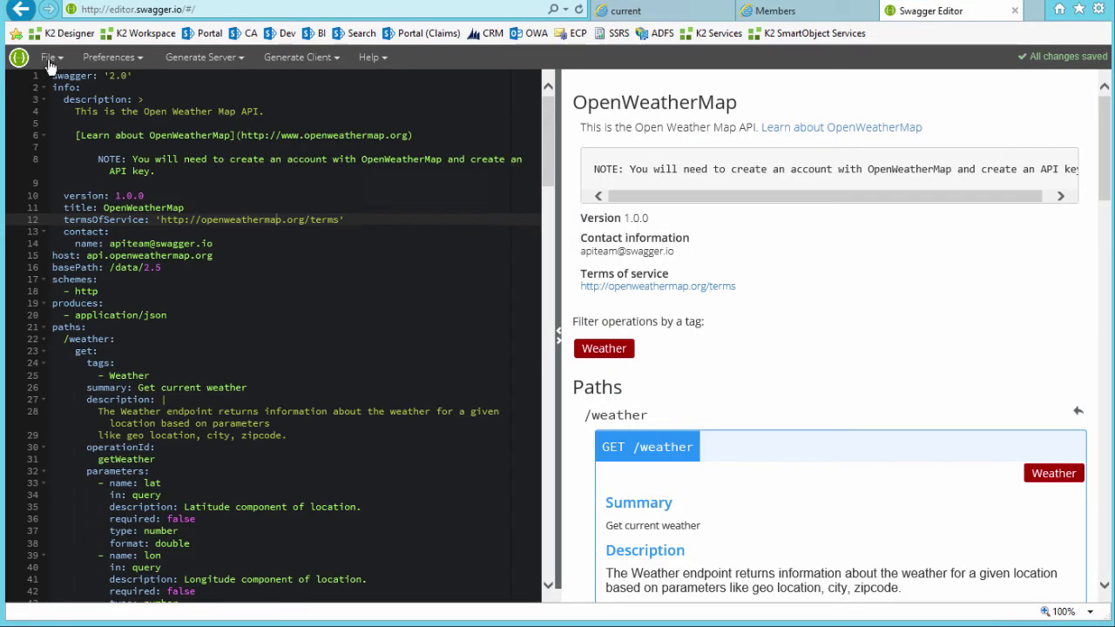
left_click(49, 56)
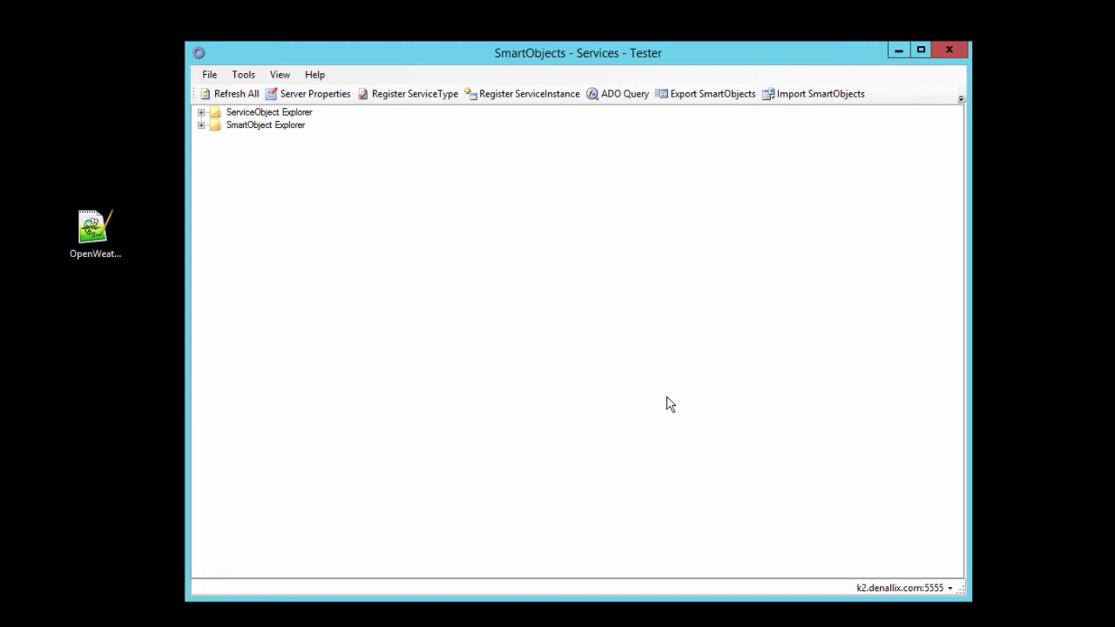
Step: Open OpenWeatherMap.json from the desktop in Notepad++, examine its paths, parameters and definitions, and close the editor
left_click(99, 225)
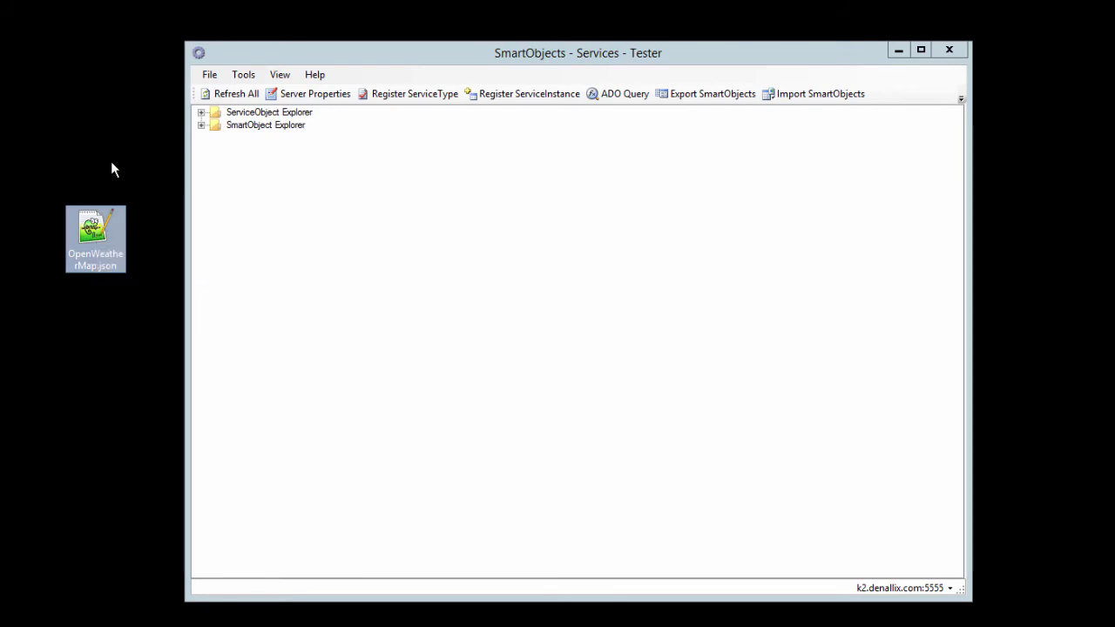
double_click(96, 232)
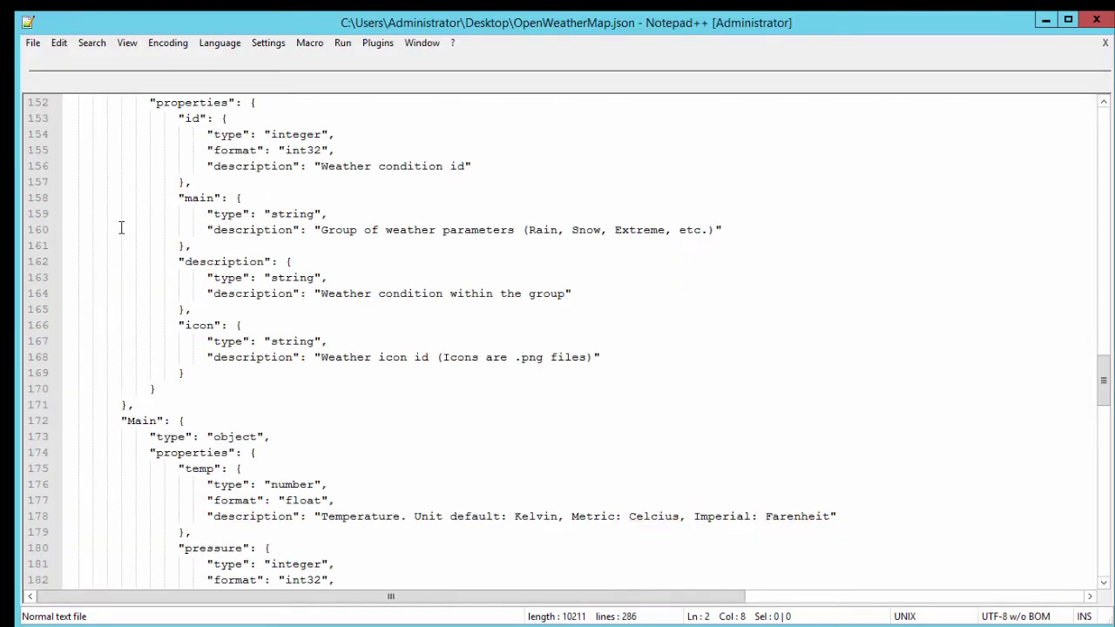
scroll(1063, 212, "up", 5)
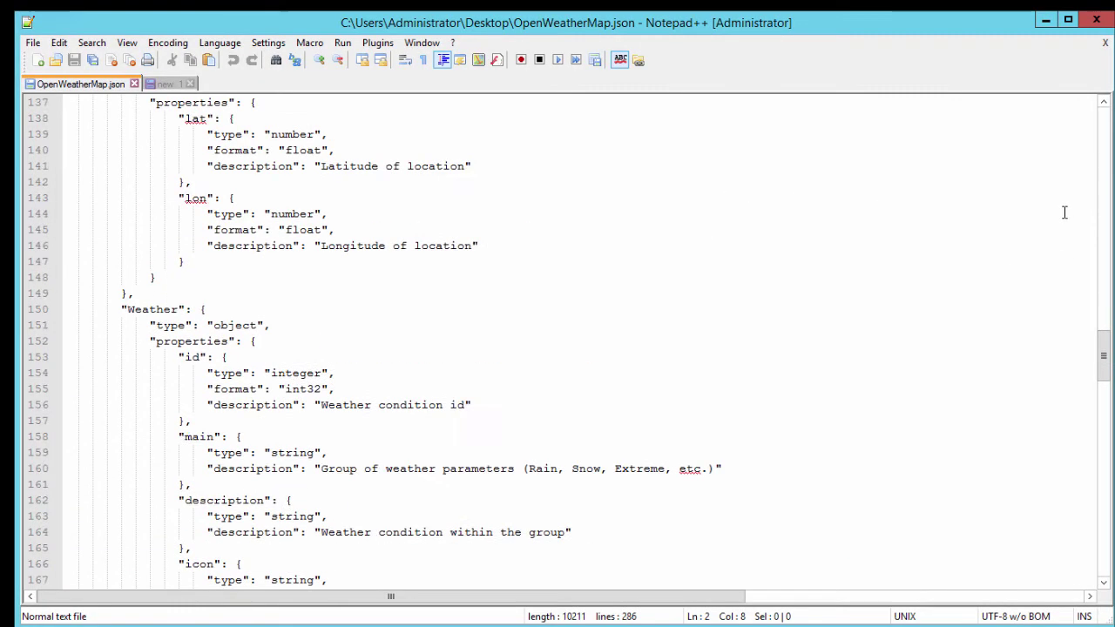
scroll(1064, 212, "up", 20)
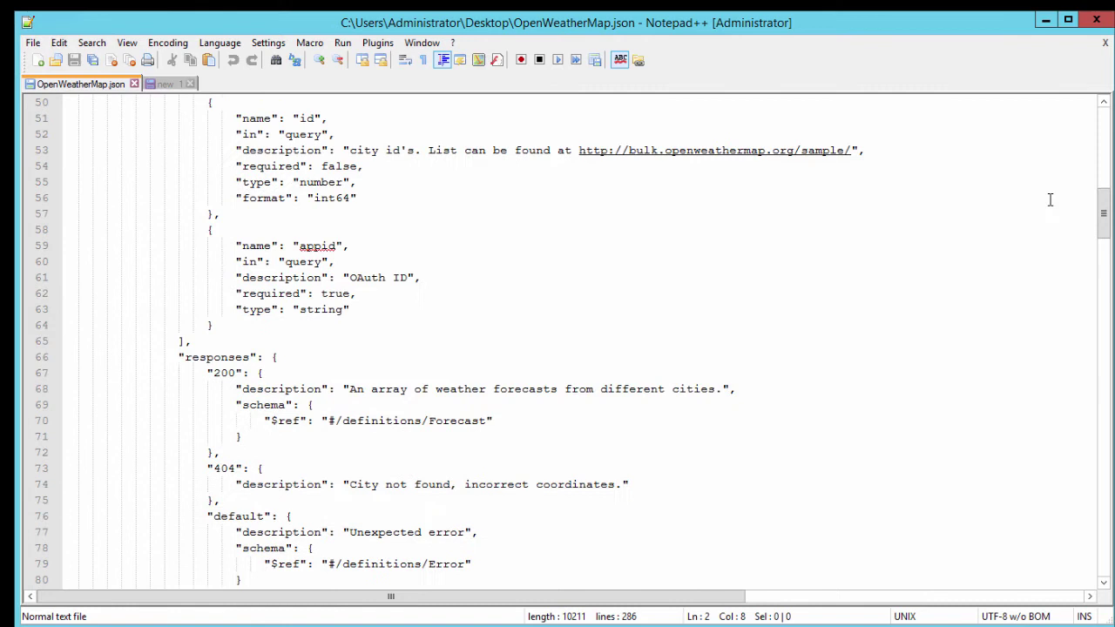
scroll(1049, 199, "up", 13)
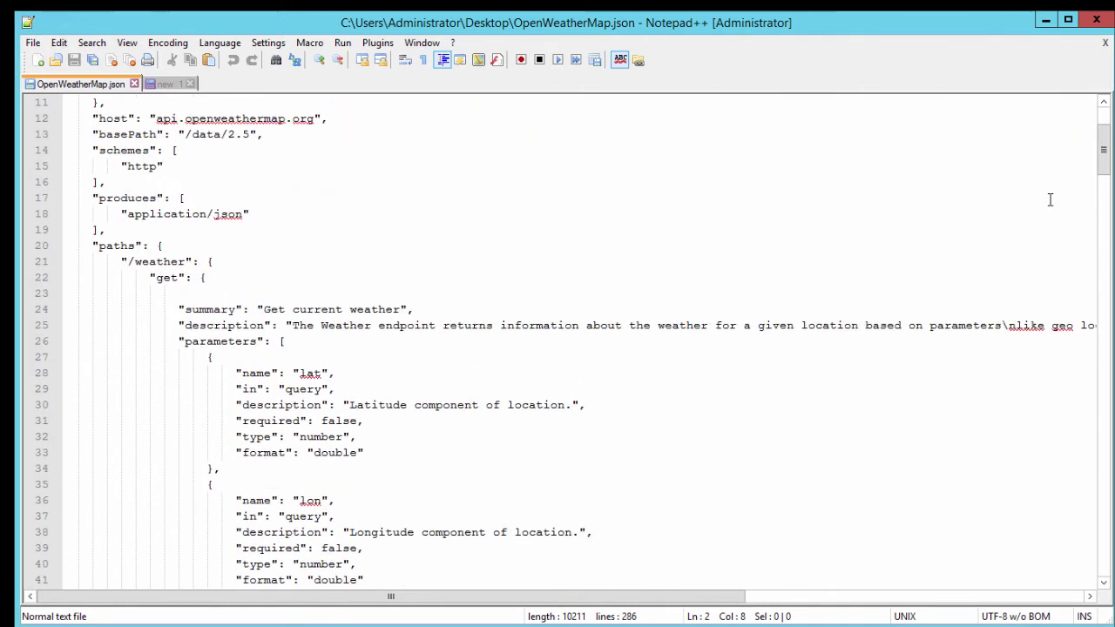
scroll(1049, 200, "down", 20)
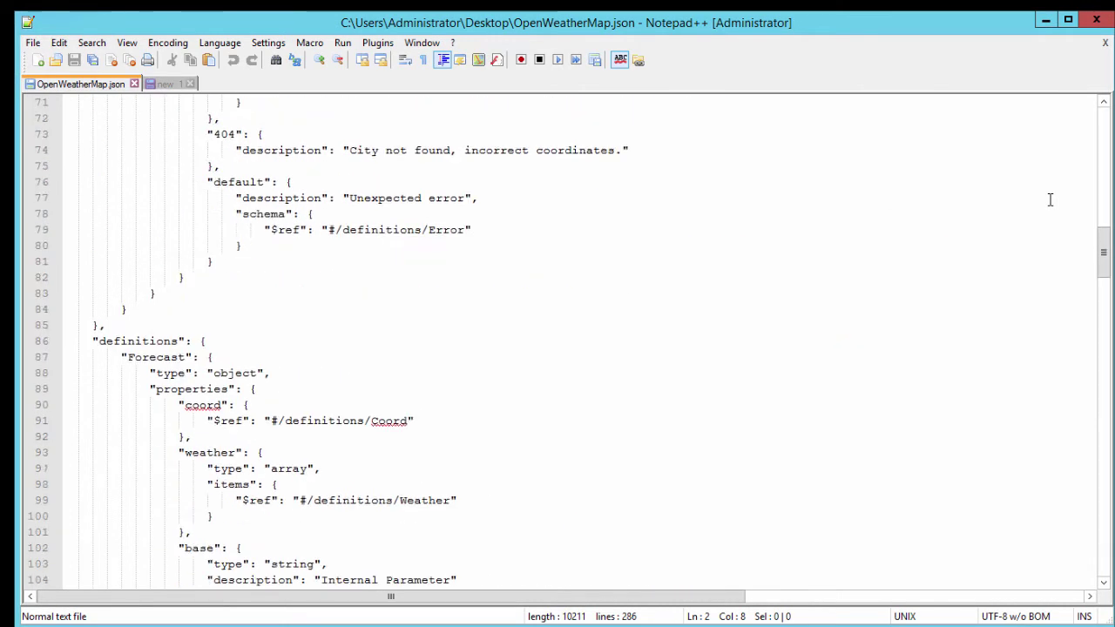
scroll(1049, 200, "down", 18)
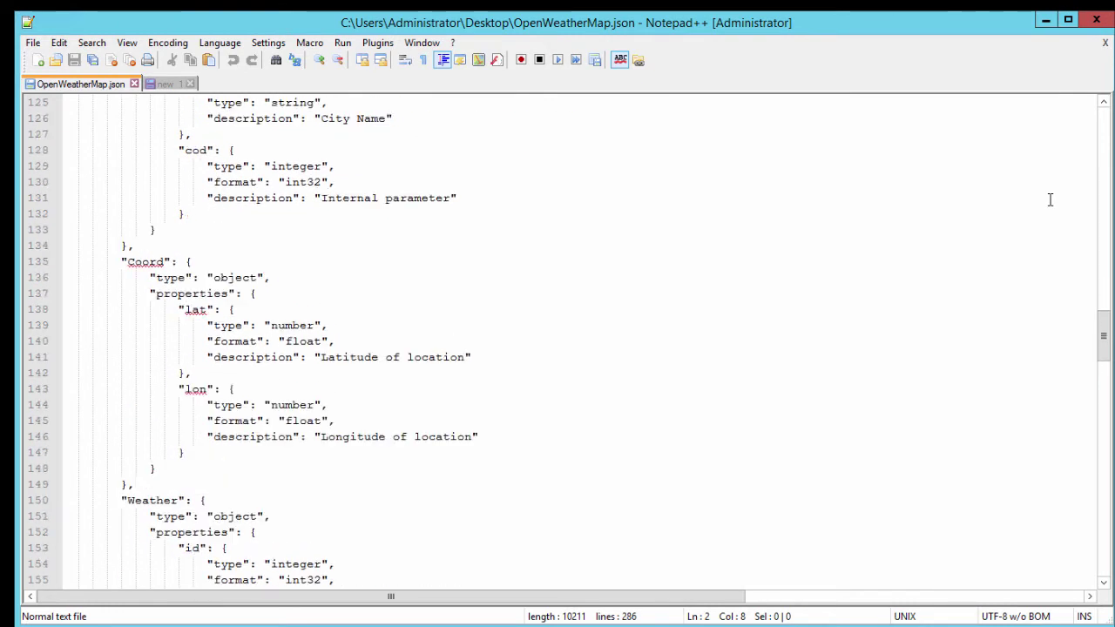
scroll(1049, 200, "down", 2)
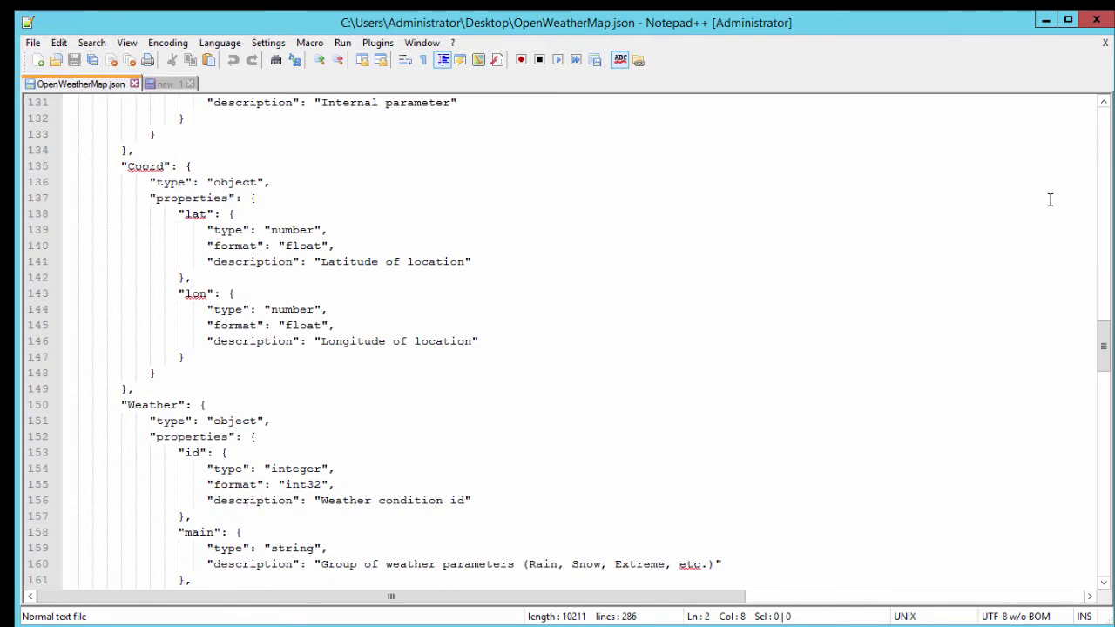
left_click(1096, 21)
left_click(497, 264)
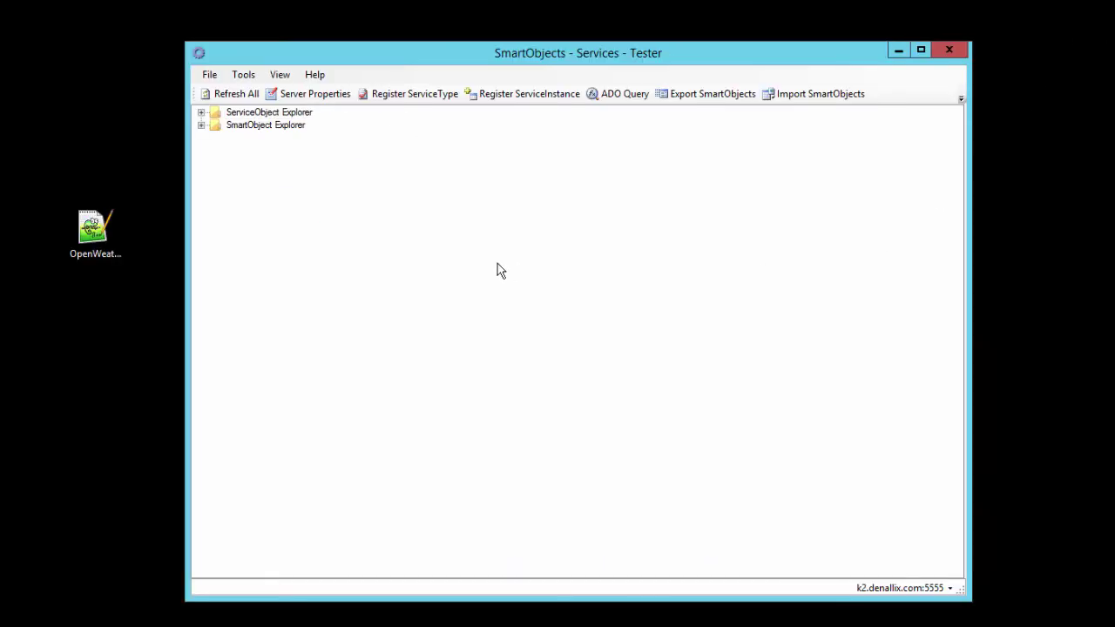
Step: Start registering a new service instance for the REST service type listed in the ServiceObject Explorer
left_click(201, 113)
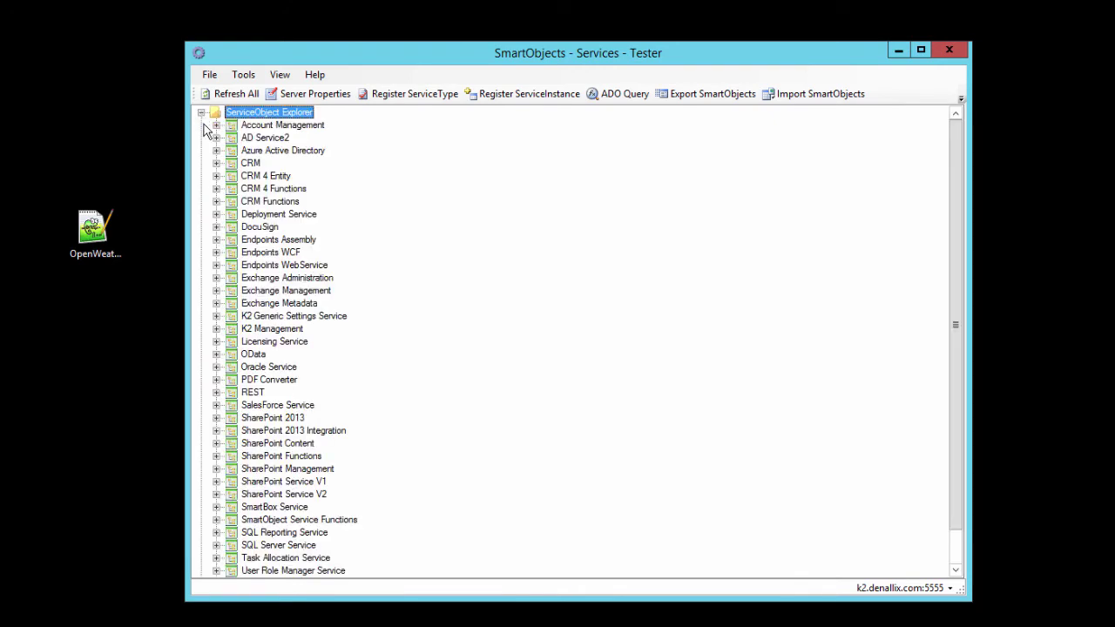
left_click(235, 394)
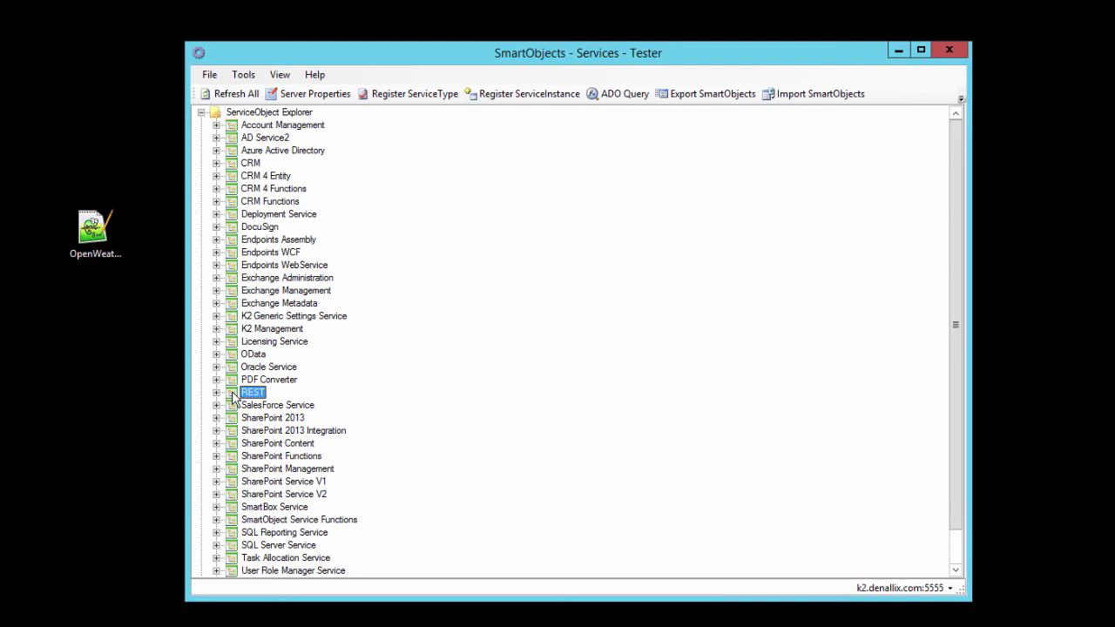
right_click(234, 397)
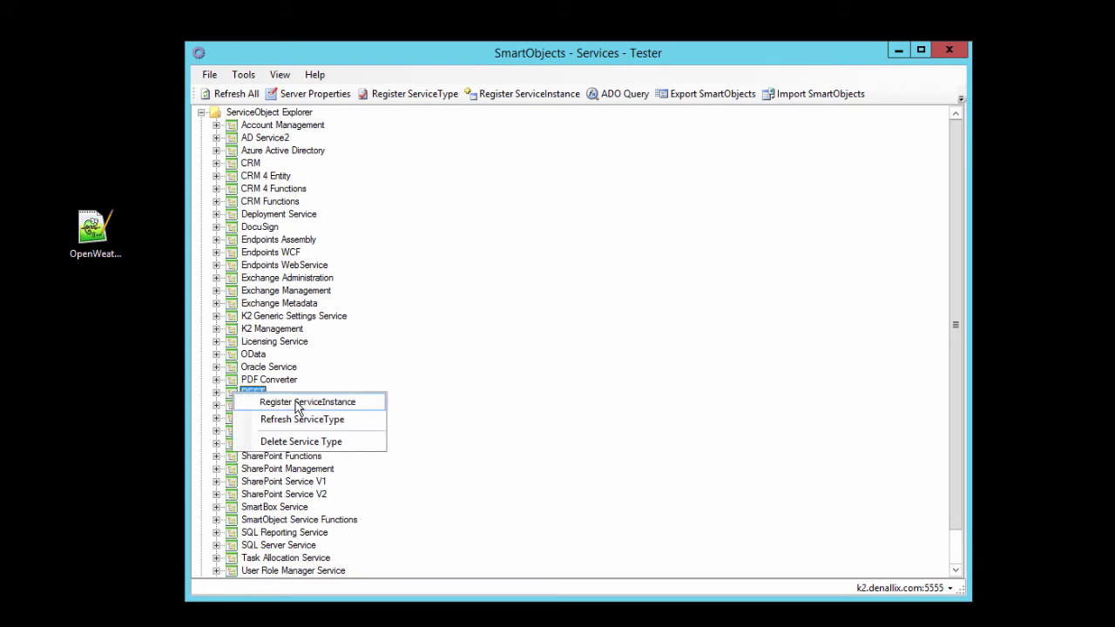
left_click(328, 405)
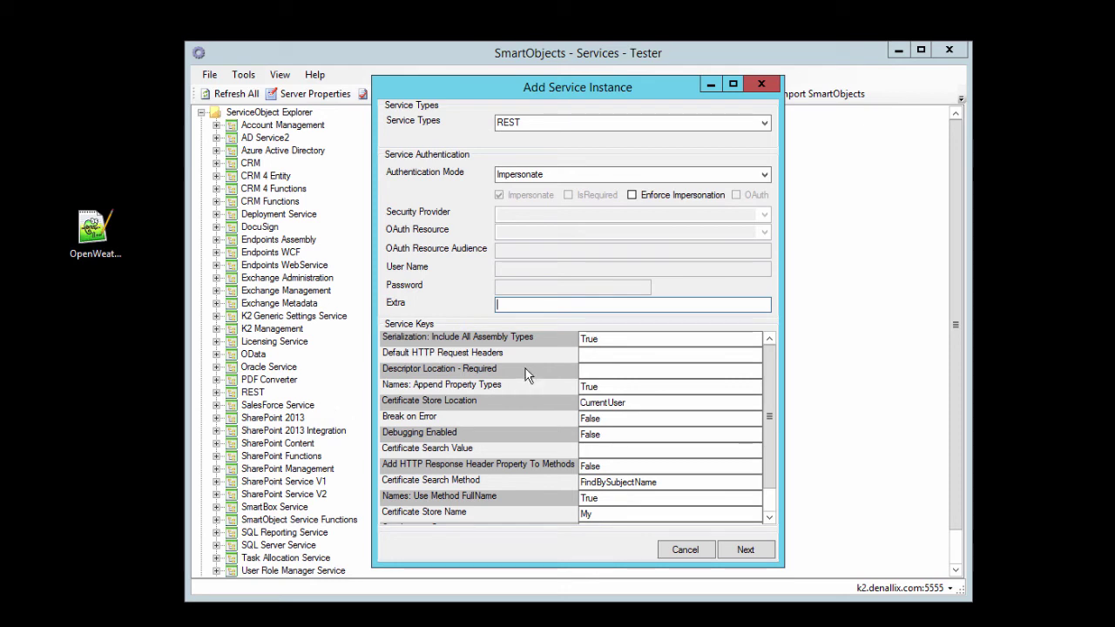
Step: Check the available authentication modes and set the required descriptor location to C:\Users\Administrator\Desktop\OpenWeatherMap.json
left_click(764, 175)
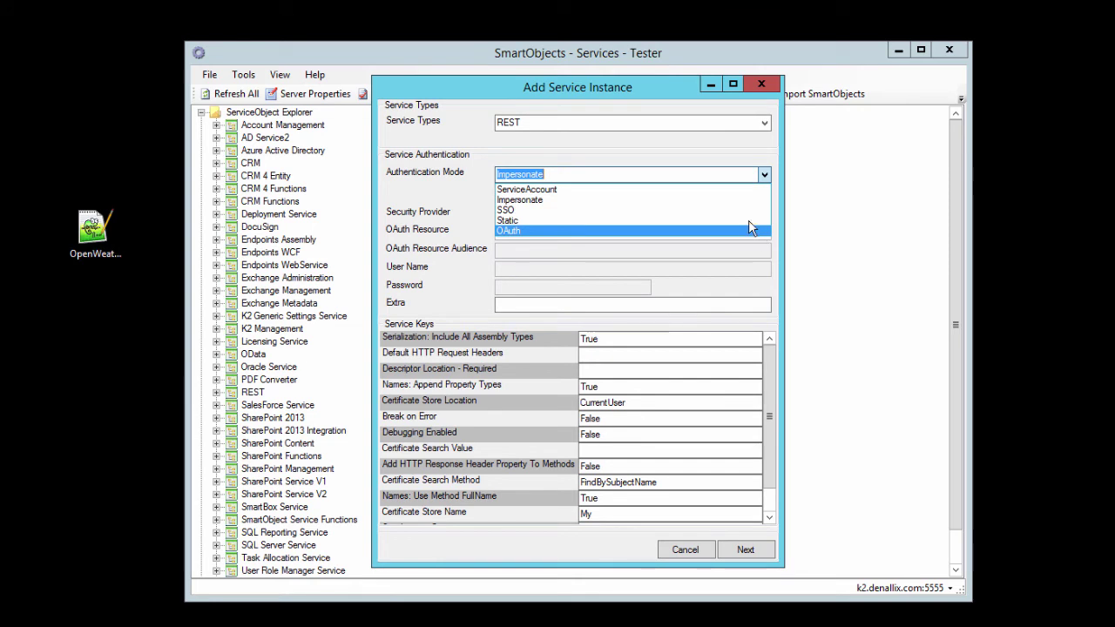
left_click(742, 152)
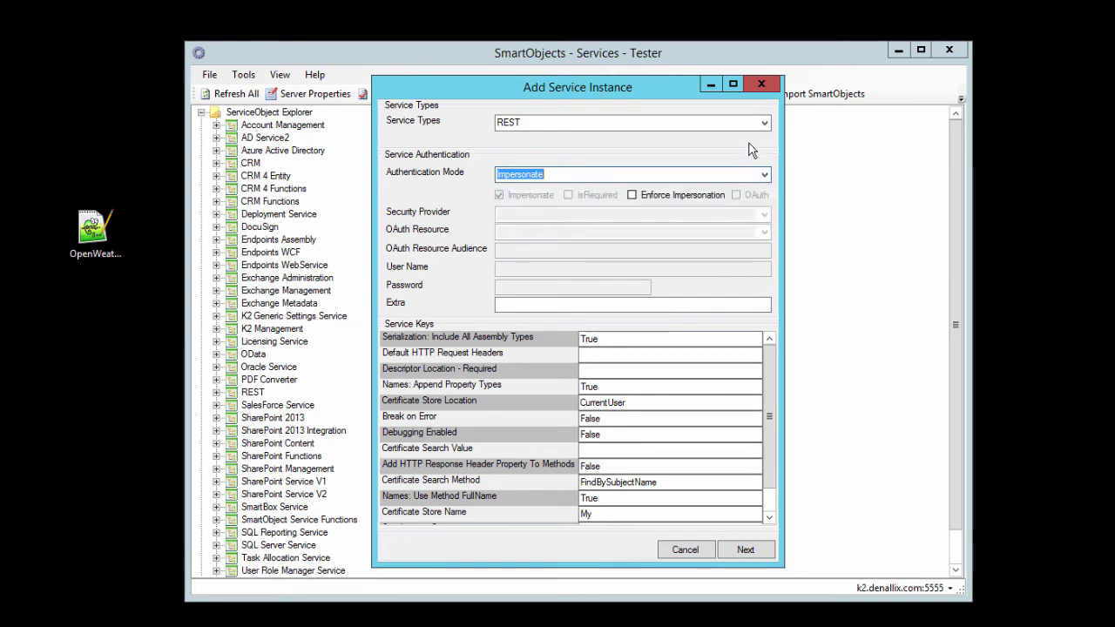
left_click(663, 370)
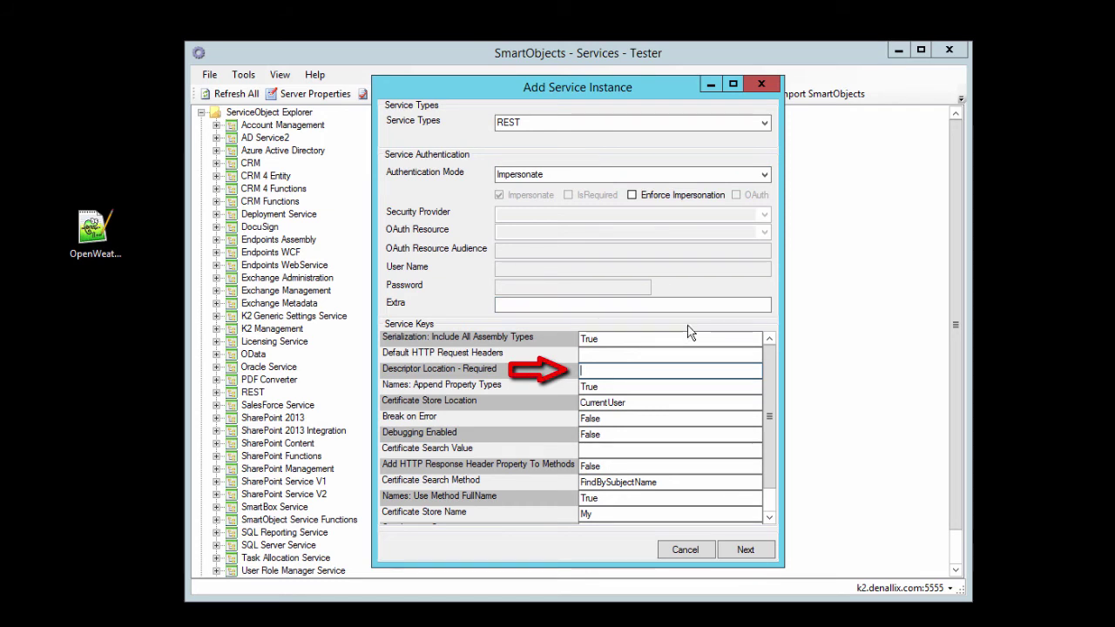
key("ctrl+v")
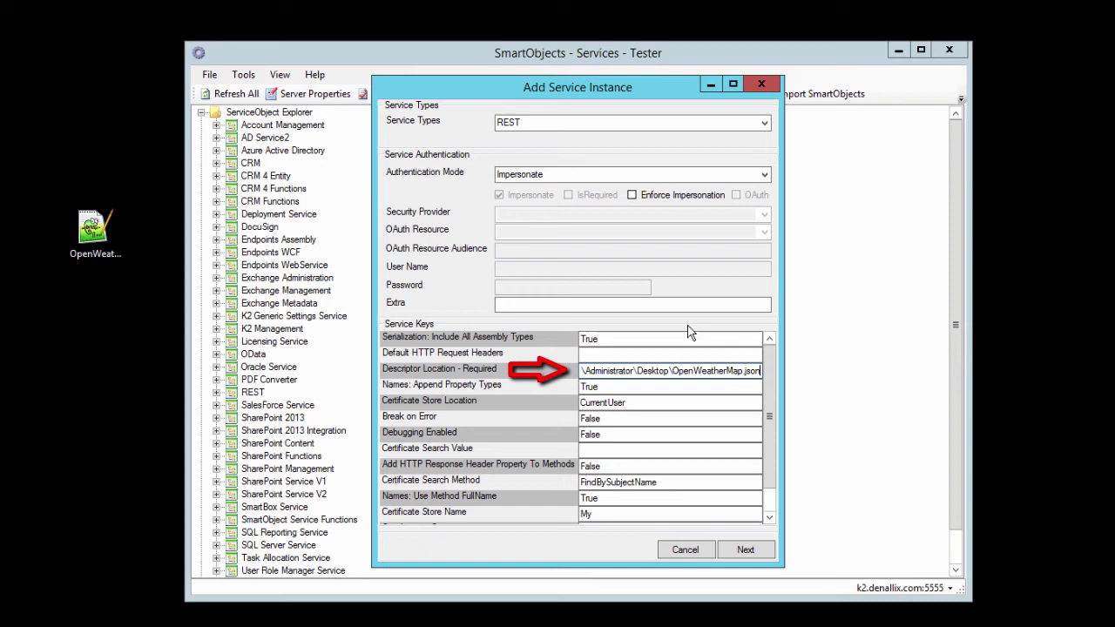
Step: Review the remaining service keys and add the REST service instance with the system and display name OpenWeatherMap
left_click(769, 516)
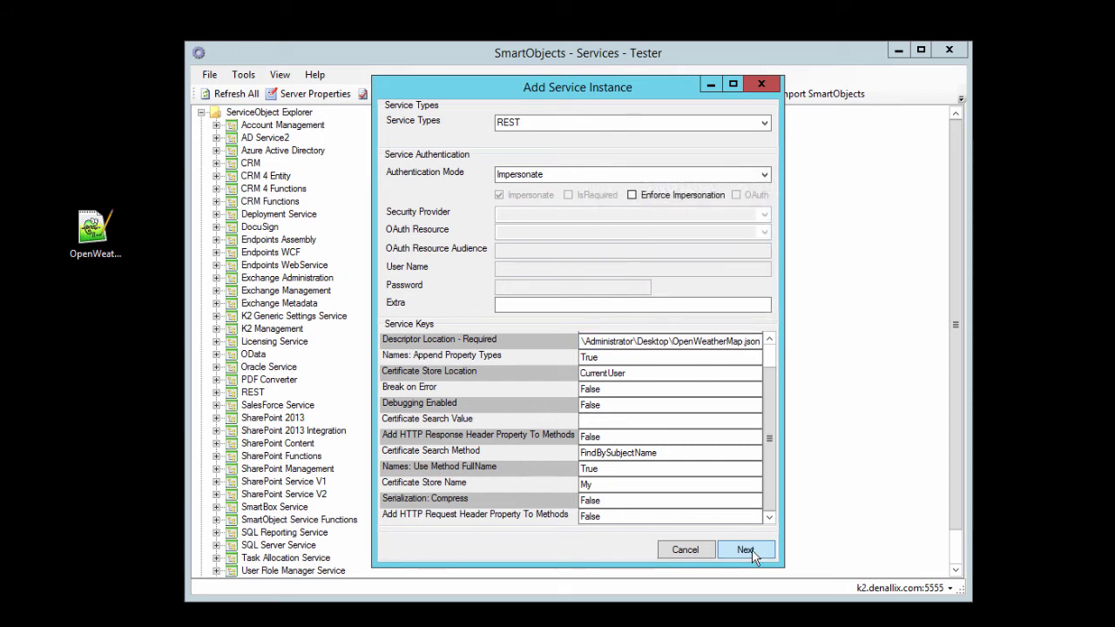
left_click(752, 551)
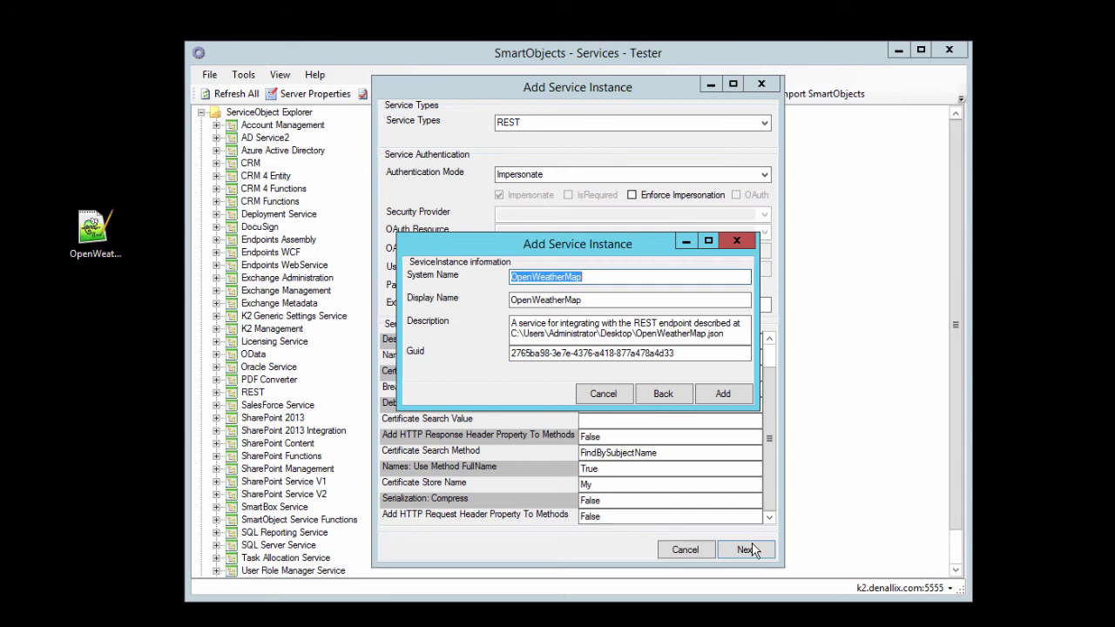
left_click(728, 395)
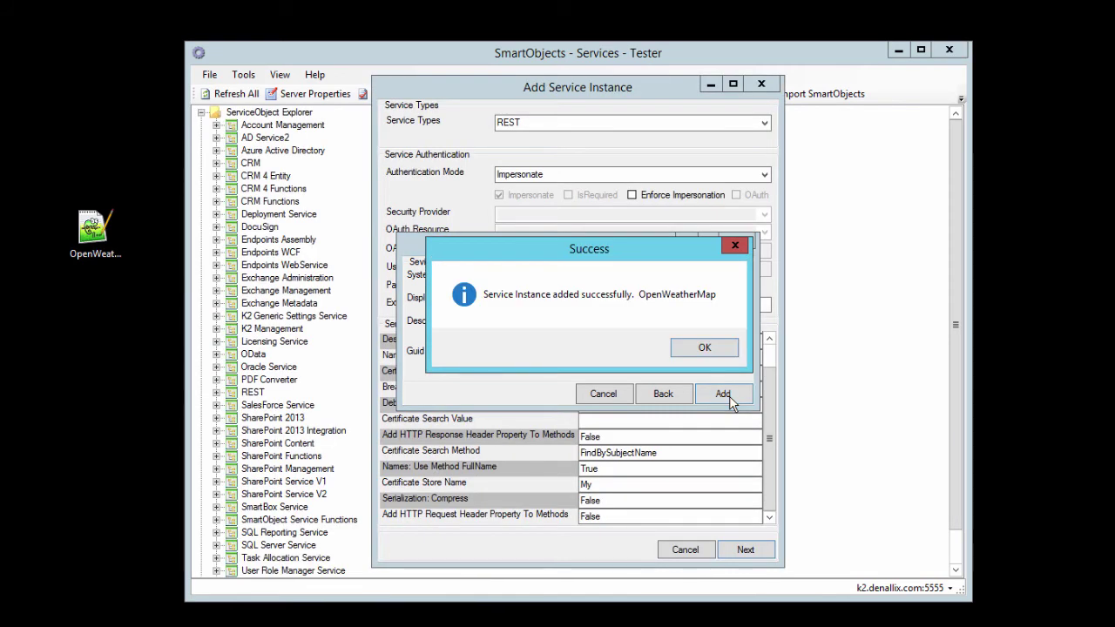
left_click(707, 348)
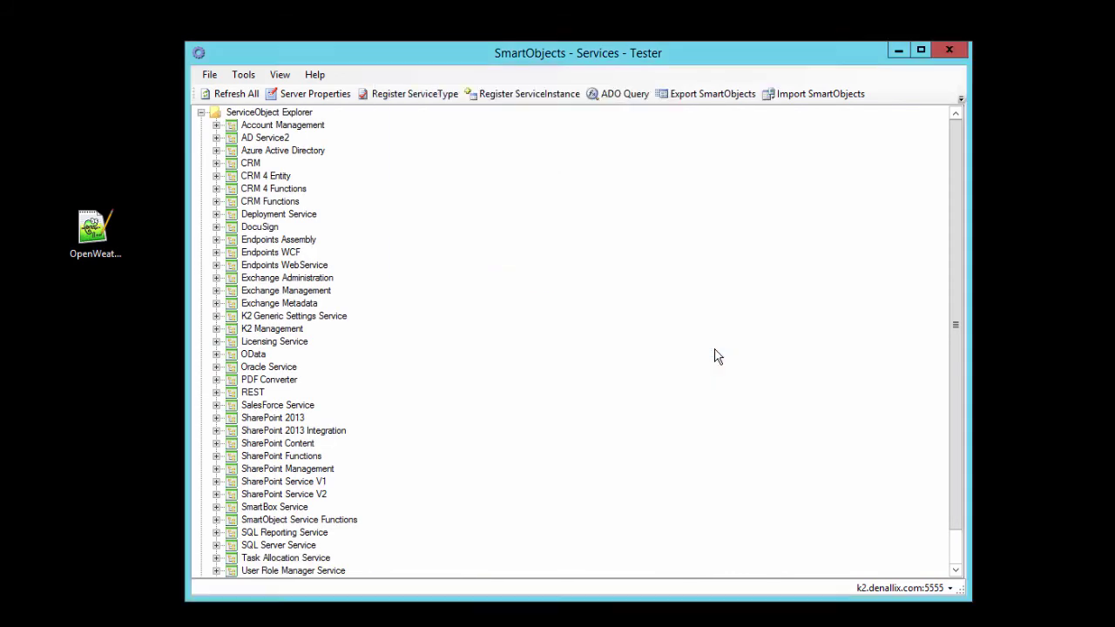
Step: Under the REST service type, examine the object types of the OpenWeatherMap instance and the properties of its Clouds object
left_click(216, 393)
double_click(243, 407)
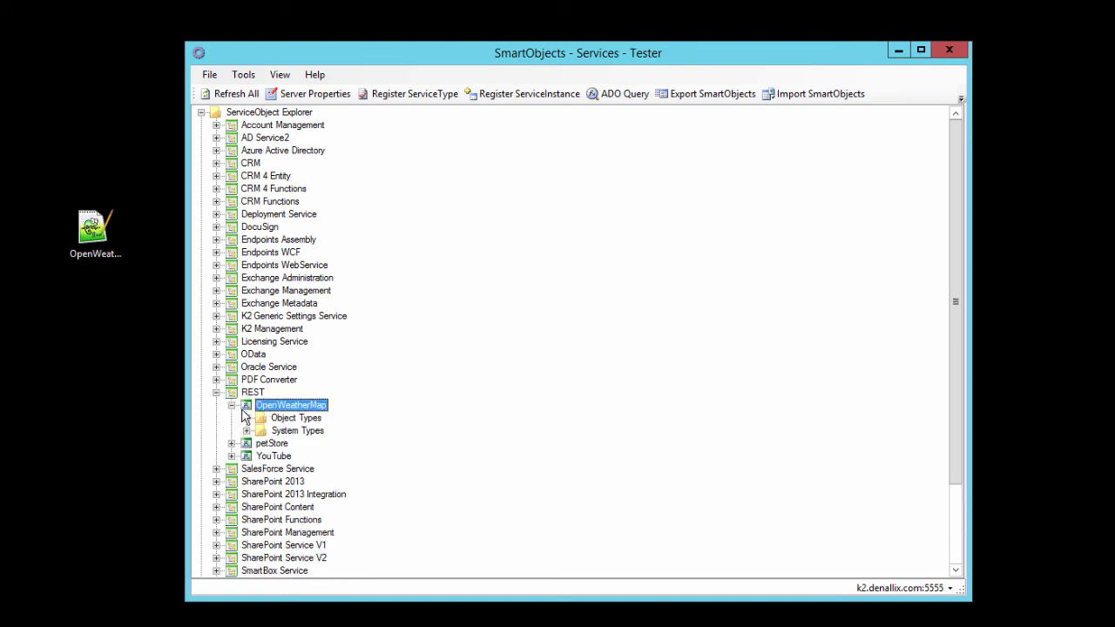
scroll(243, 415, "down", 3)
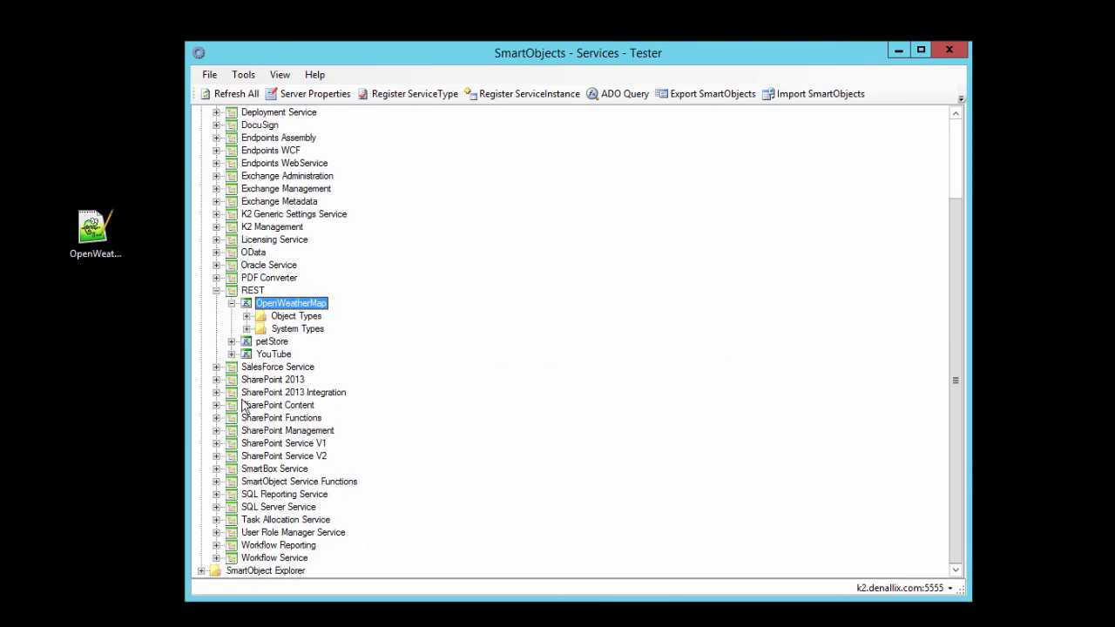
double_click(250, 317)
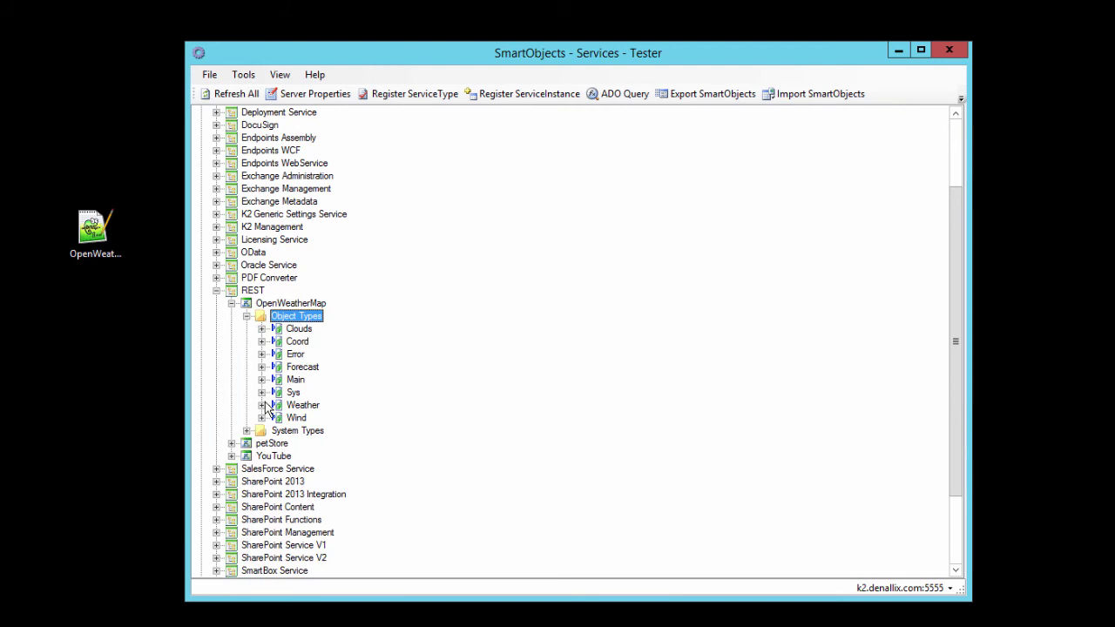
left_click(261, 330)
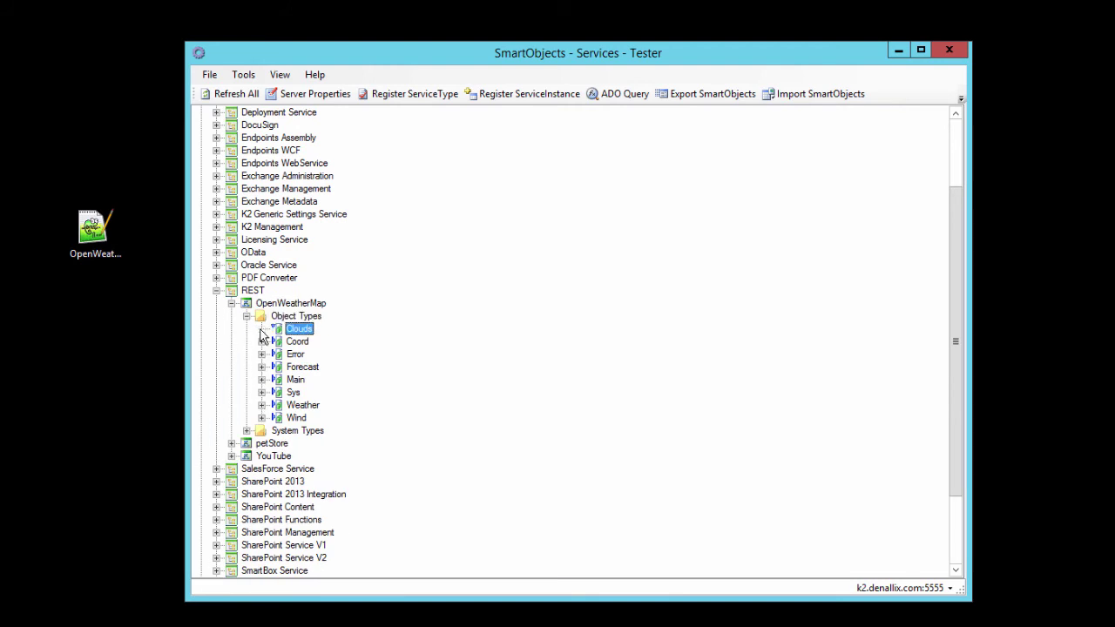
left_click(261, 330)
left_click(276, 343)
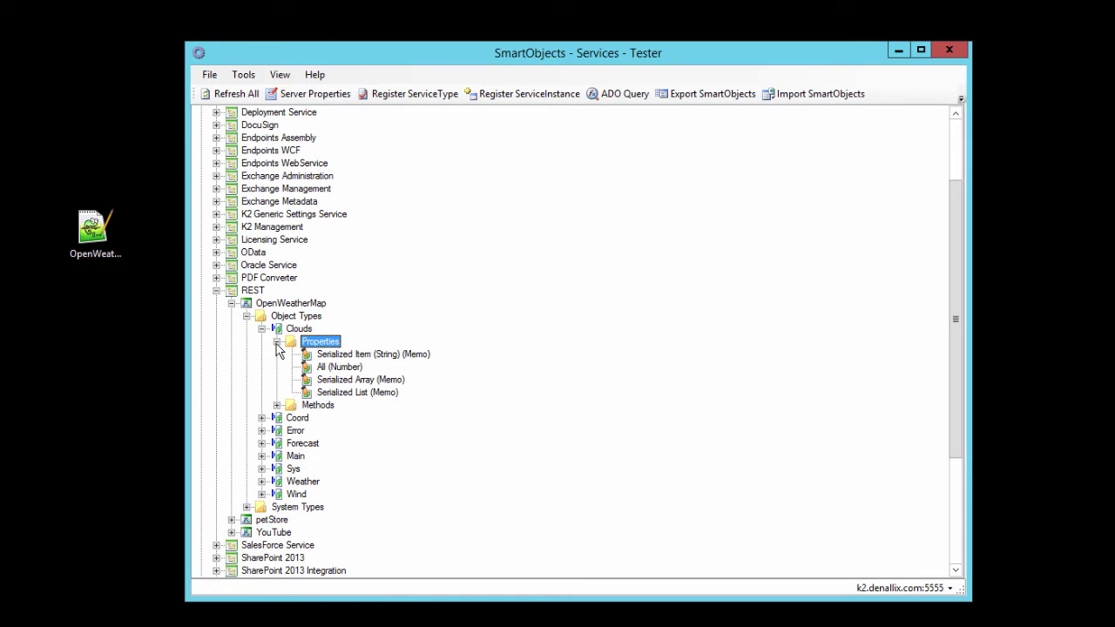
scroll(279, 350, "down", 2)
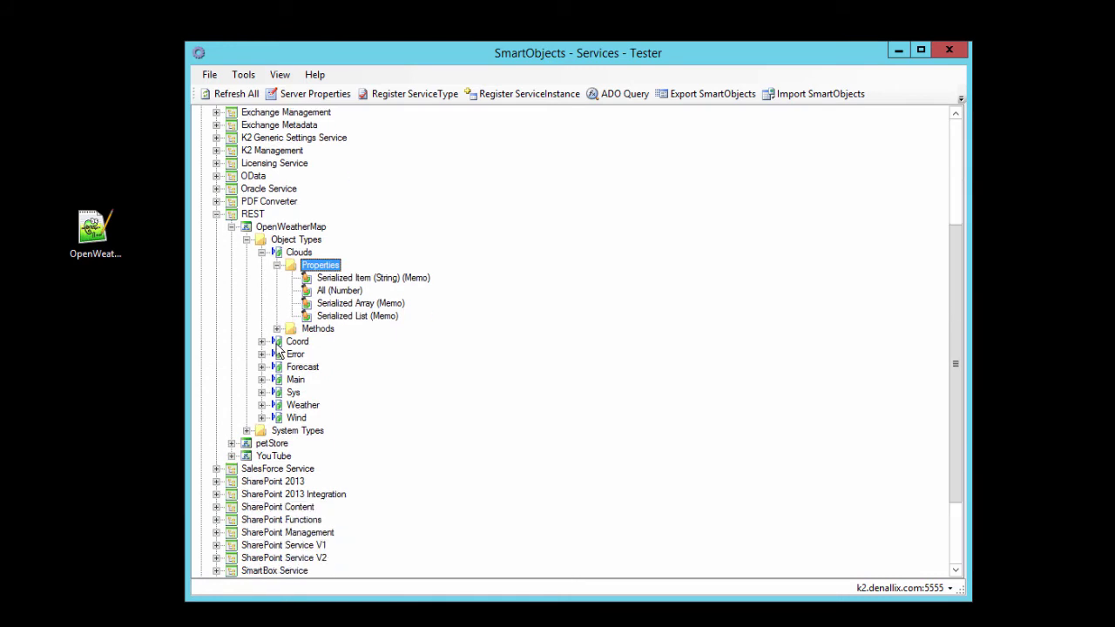
Step: Inspect the properties of the Wind object type and collapse it again
left_click(261, 418)
left_click(276, 430)
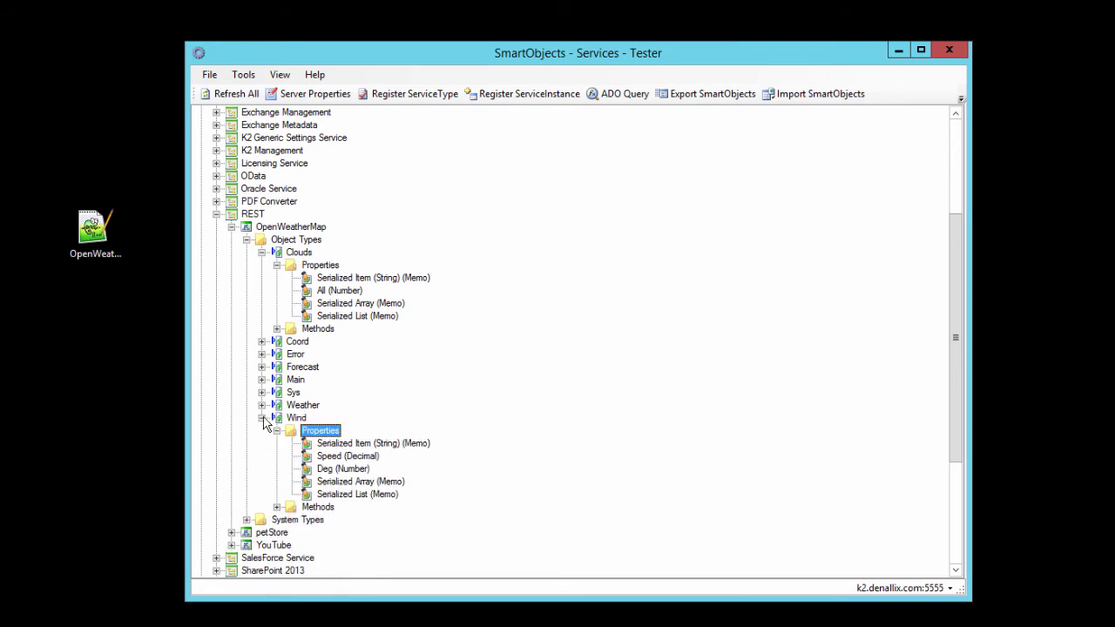
left_click(261, 418)
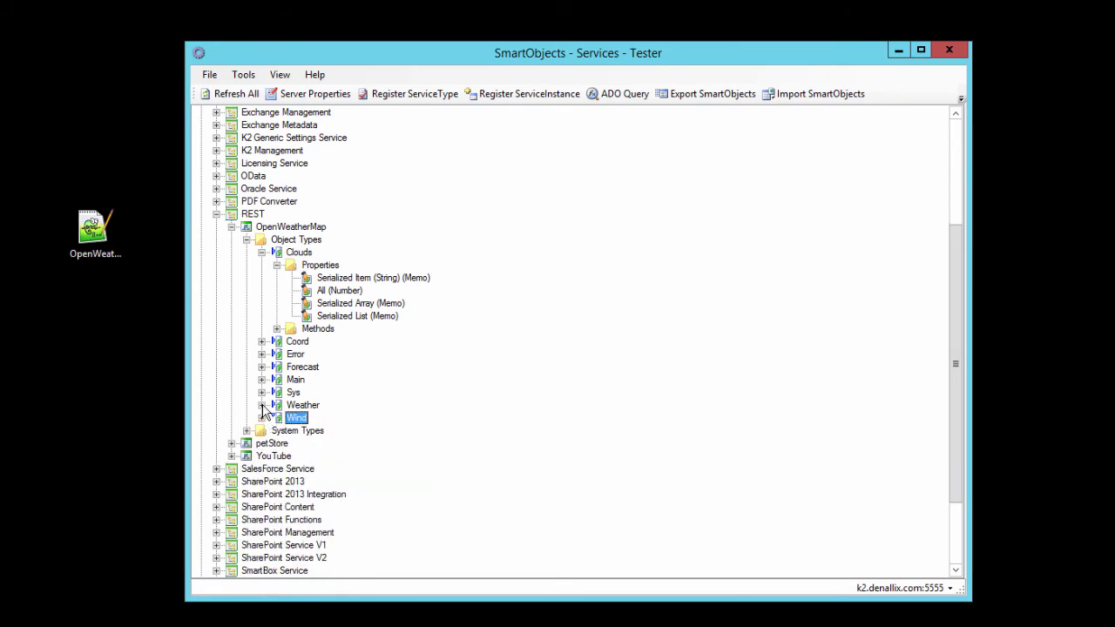
Step: Examine the Weather object type's properties and methods, including what its Get_weather method returns
left_click(261, 405)
scroll(263, 410, "down", 3)
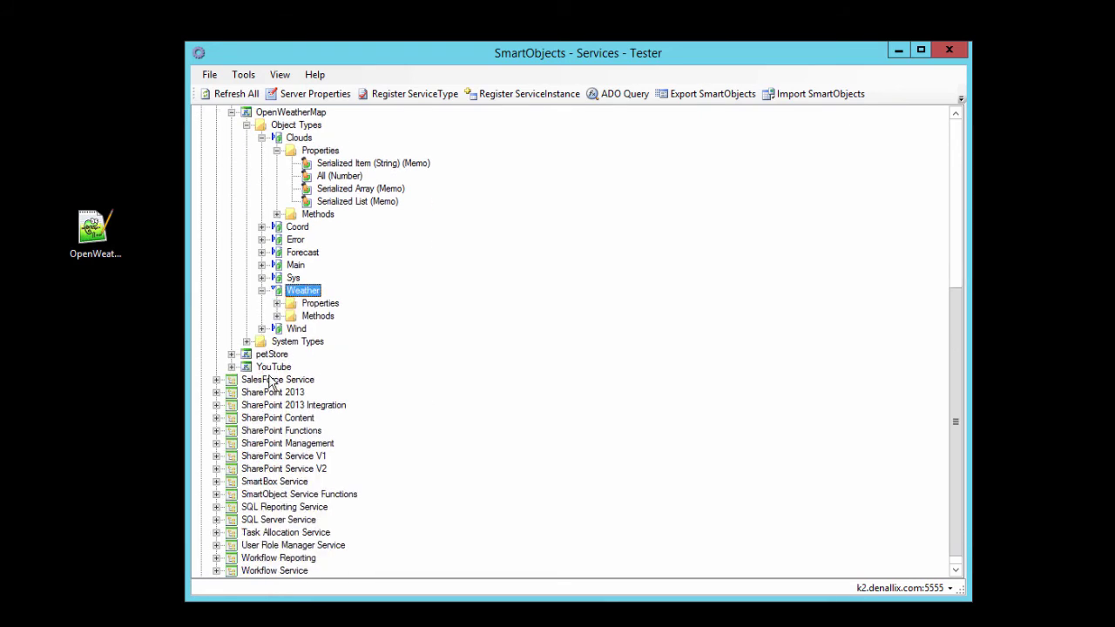
left_click(277, 304)
scroll(279, 311, "down", 4)
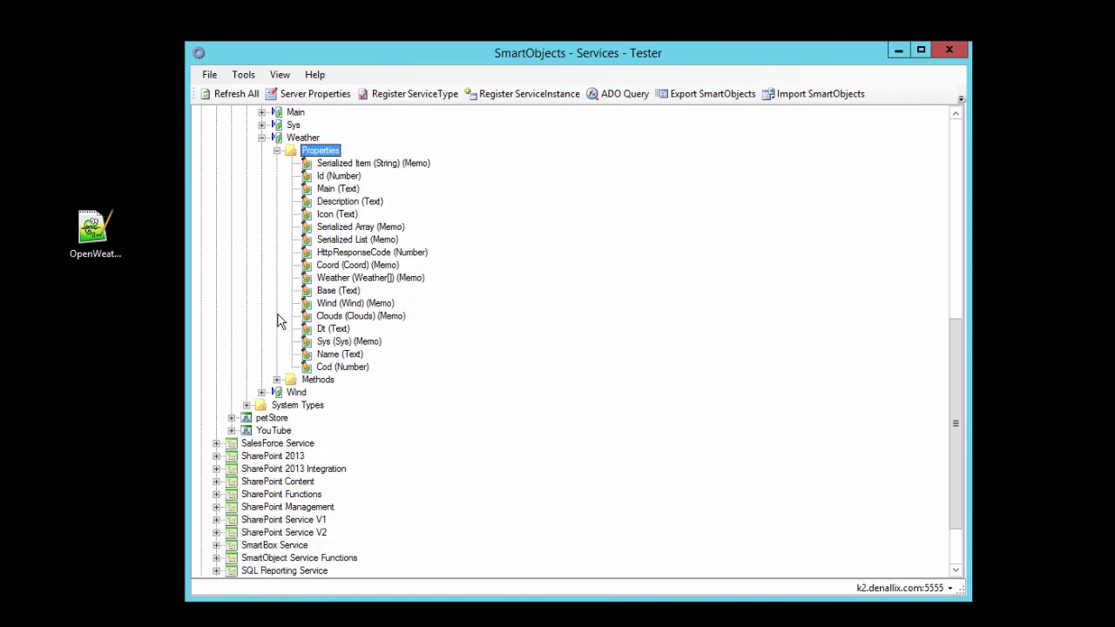
left_click(276, 380)
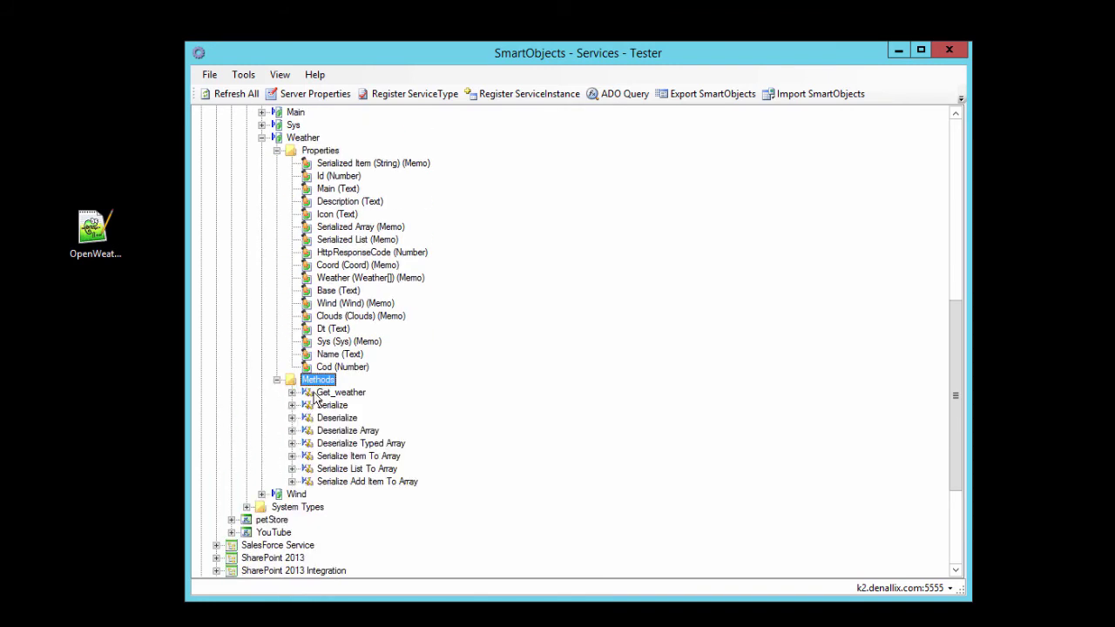
left_click(315, 392)
left_click(292, 392)
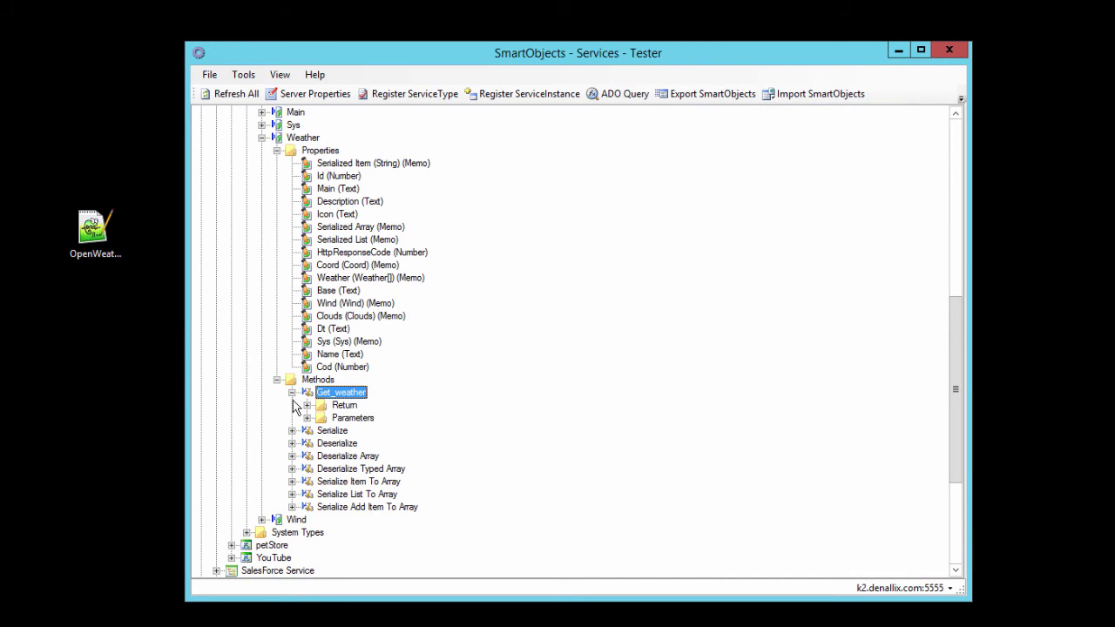
left_click(307, 405)
scroll(287, 395, "down", 3)
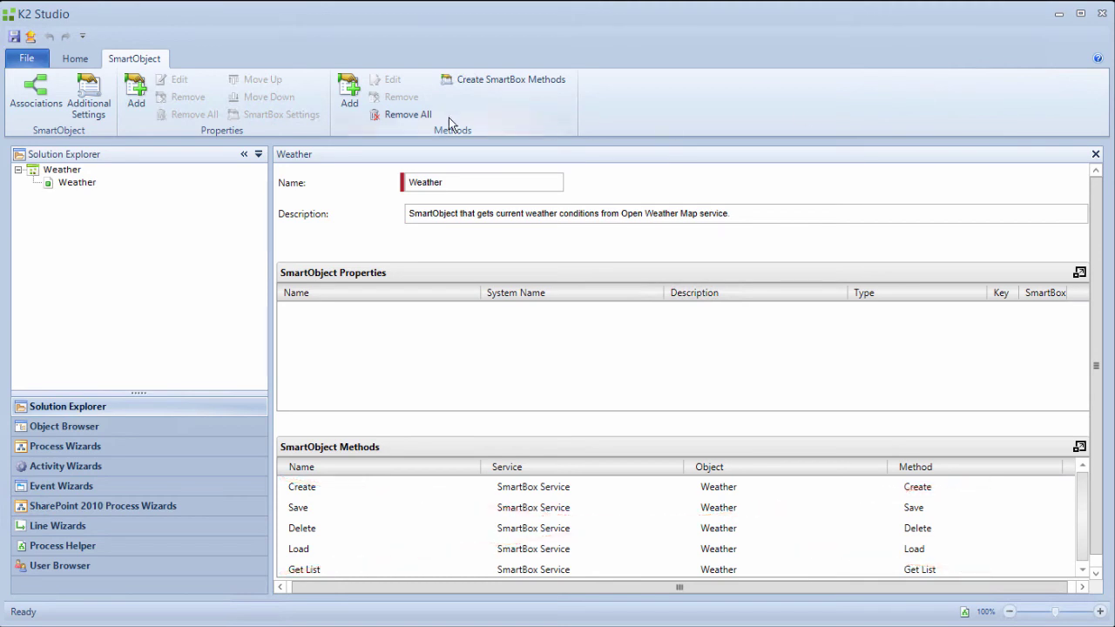
Step: Switch to K2 Studio and remove all default SmartBox methods from the Weather SmartObject
left_click(409, 114)
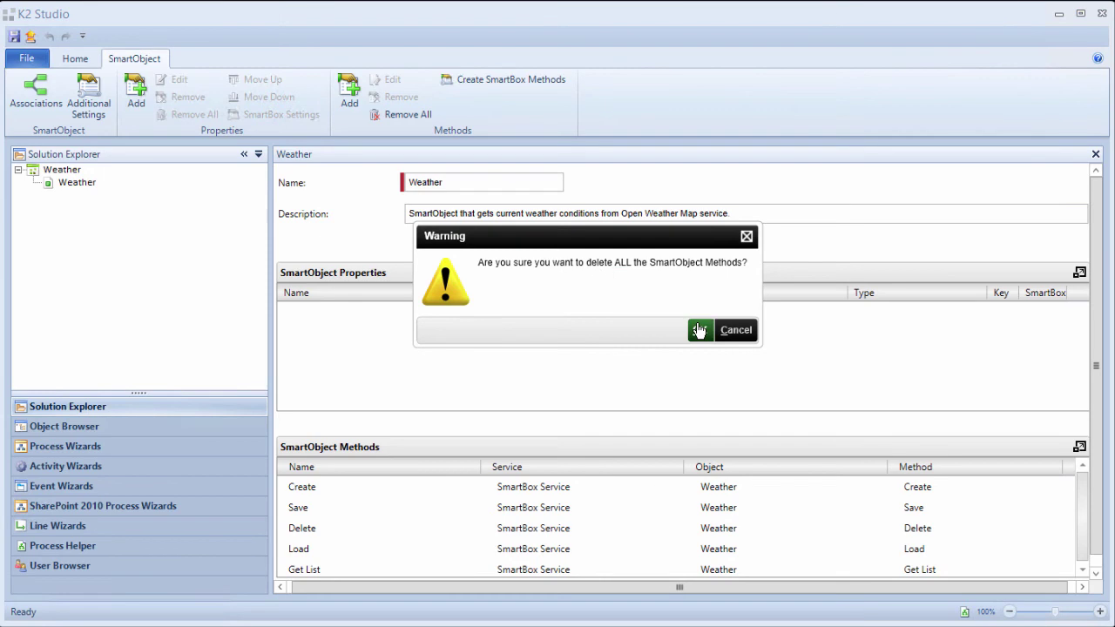
left_click(699, 330)
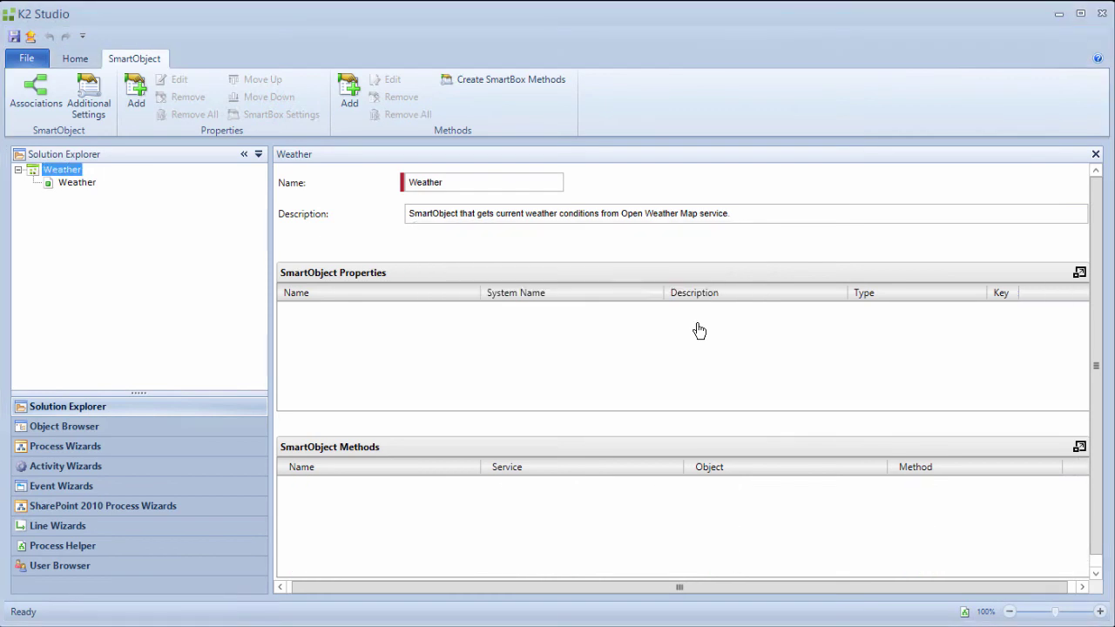
Step: Add a SmartObject method in Advanced Mode named Get Current Weather with type Read, without defining any method parameters manually
left_click(361, 101)
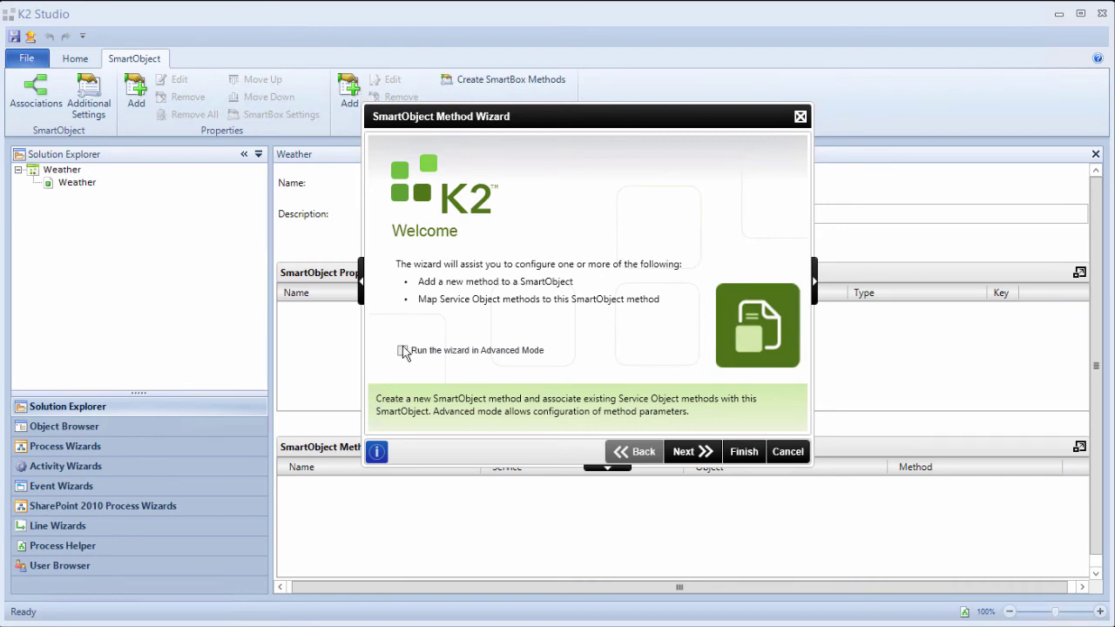
left_click(402, 350)
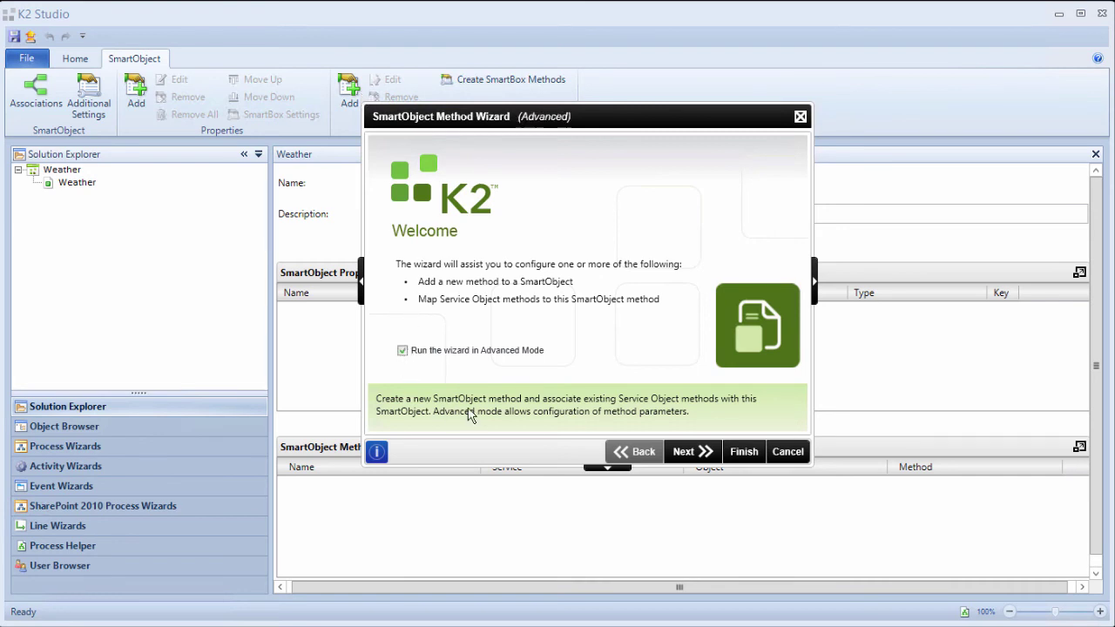
left_click(688, 452)
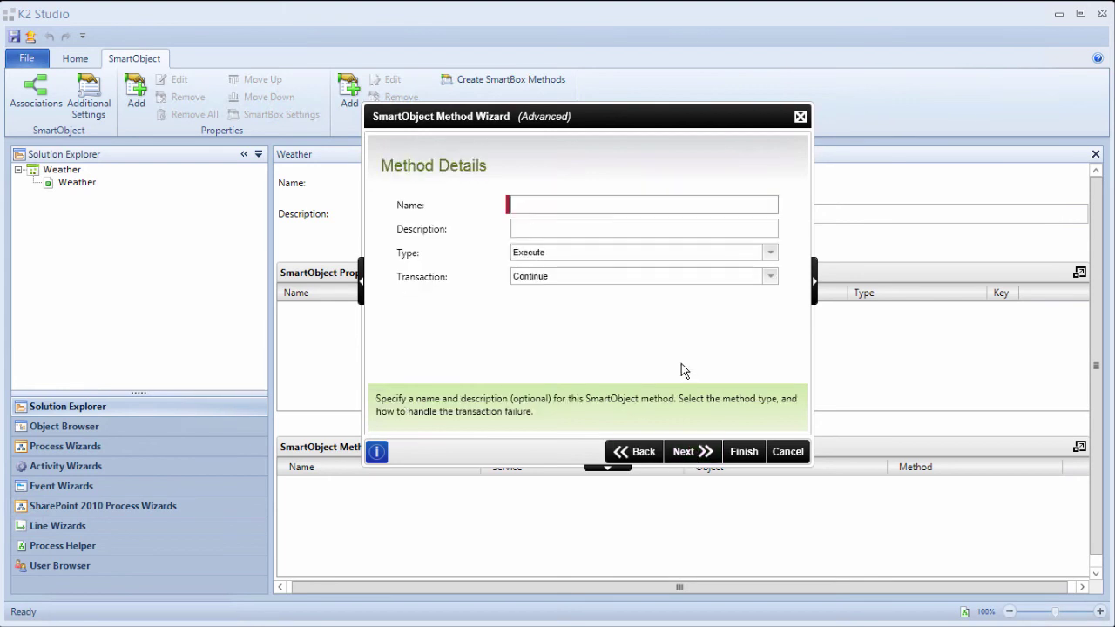
type("Get Current Weather")
left_click(770, 254)
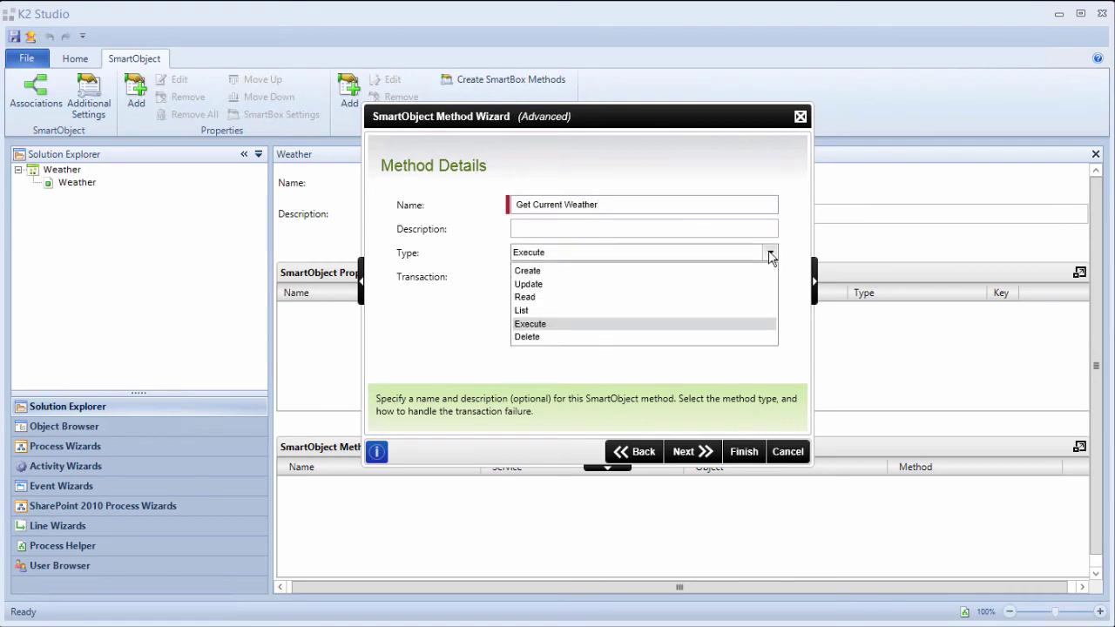
left_click(548, 298)
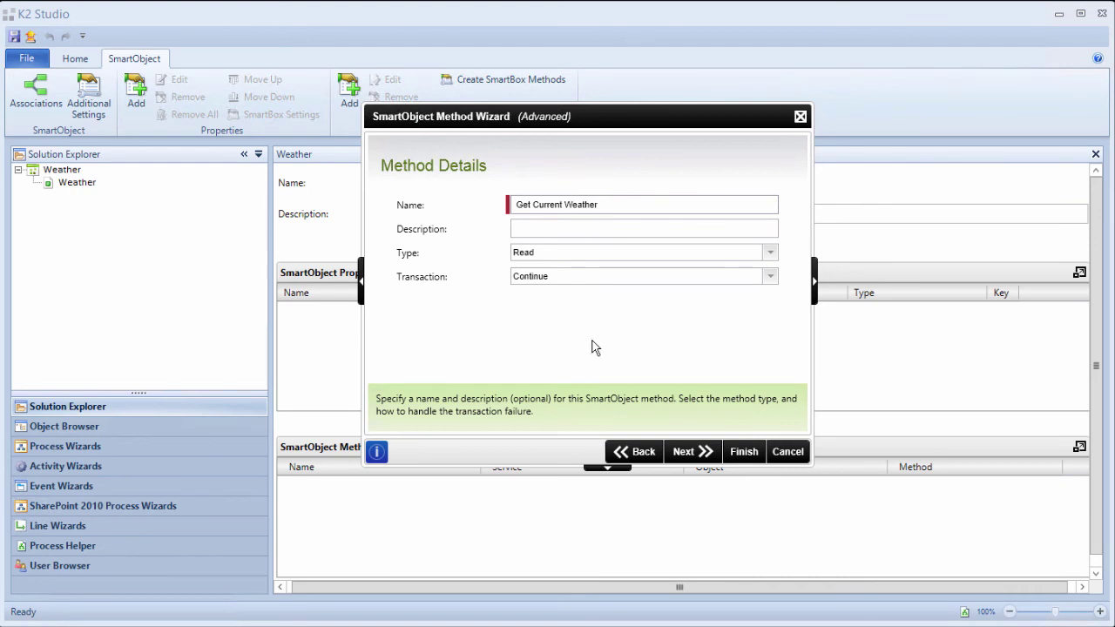
left_click(692, 451)
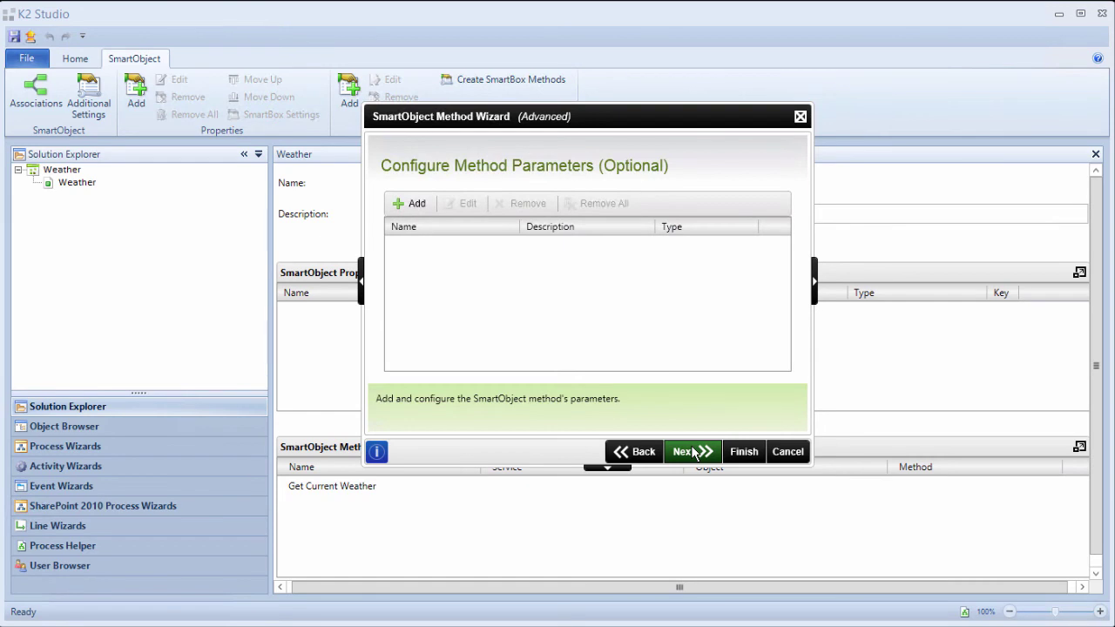
left_click(692, 452)
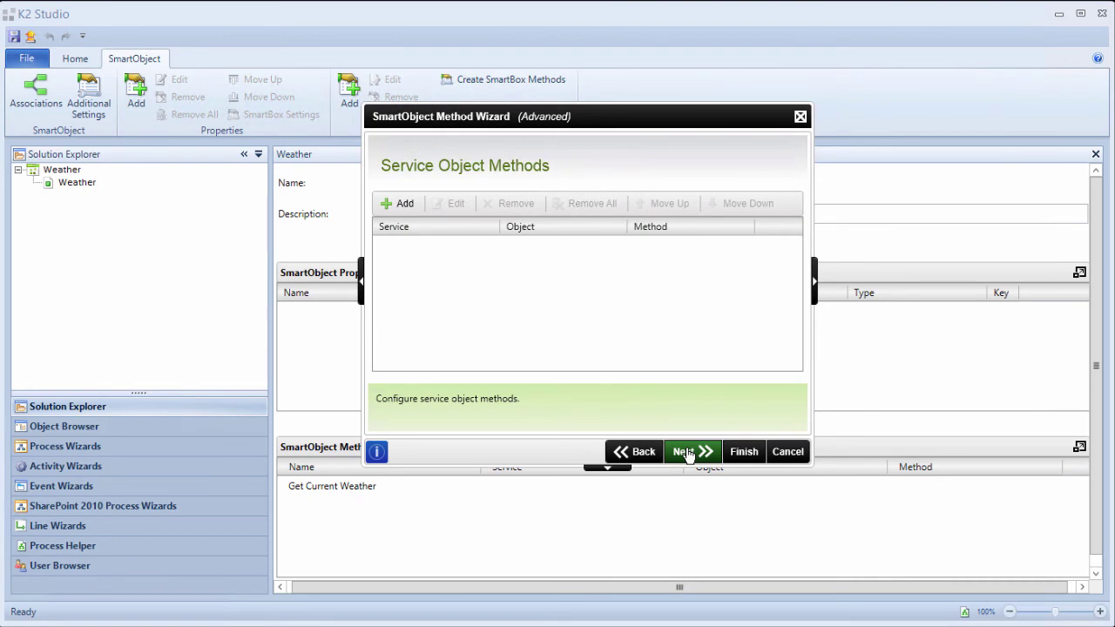
Step: Add the Get_weather method of the OpenWeatherMap Weather object as the service object method for Get Current Weather
left_click(398, 207)
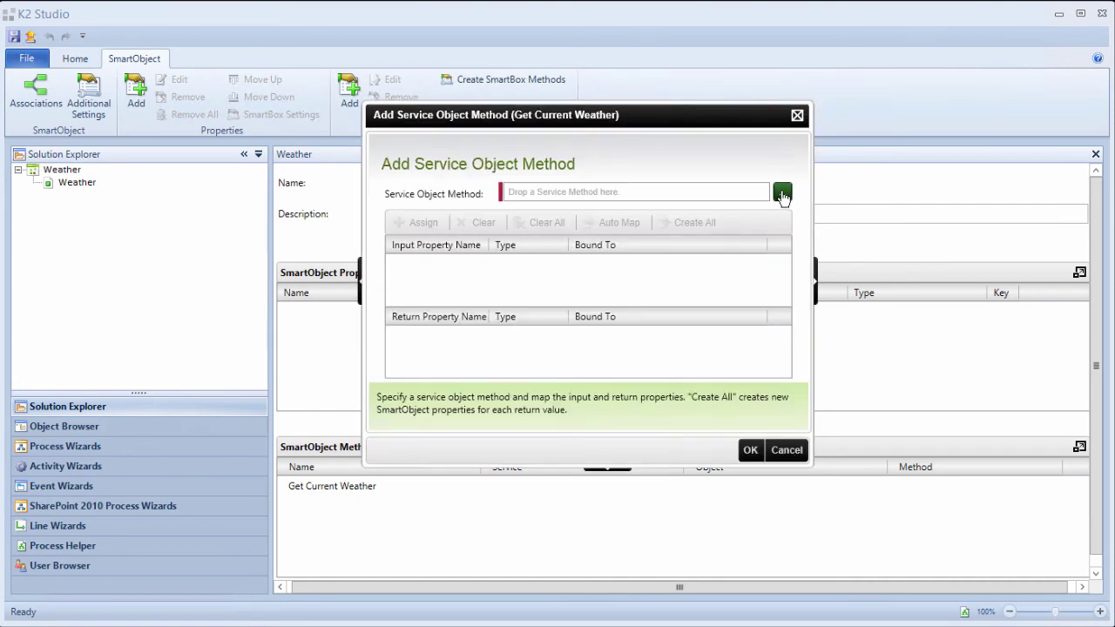
left_click(782, 193)
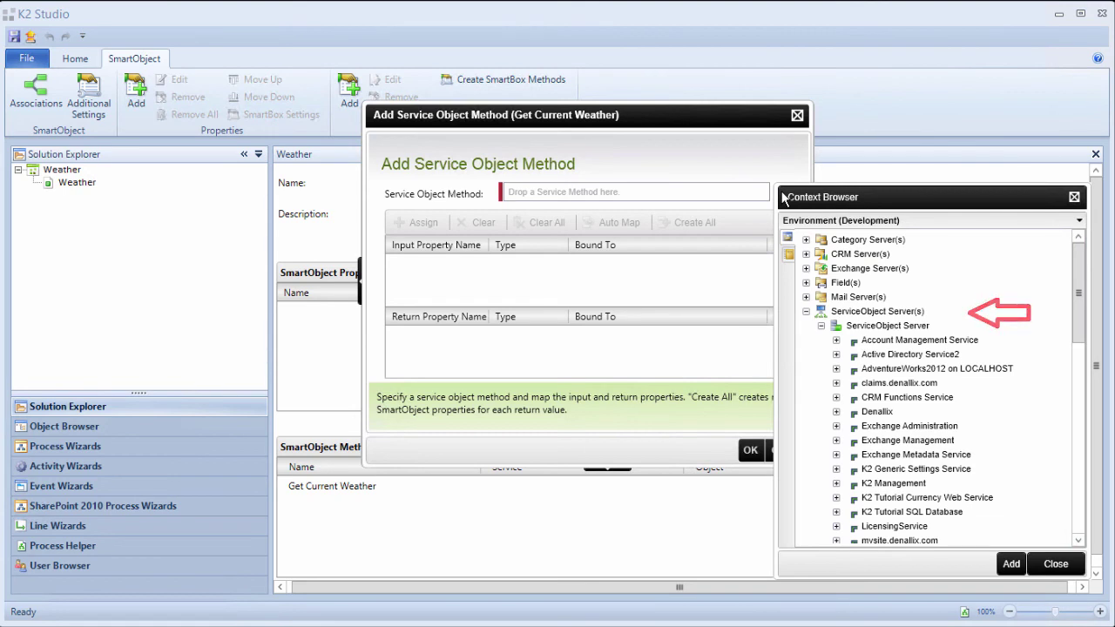
scroll(824, 308, "down", 1)
scroll(825, 308, "down", 5)
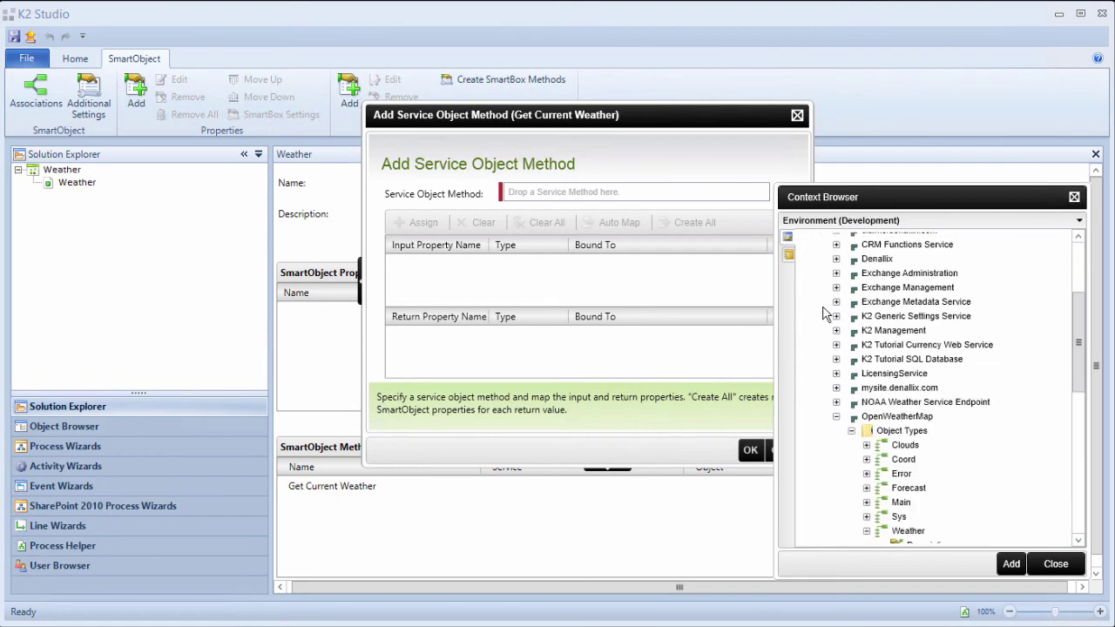
scroll(824, 314, "down", 2)
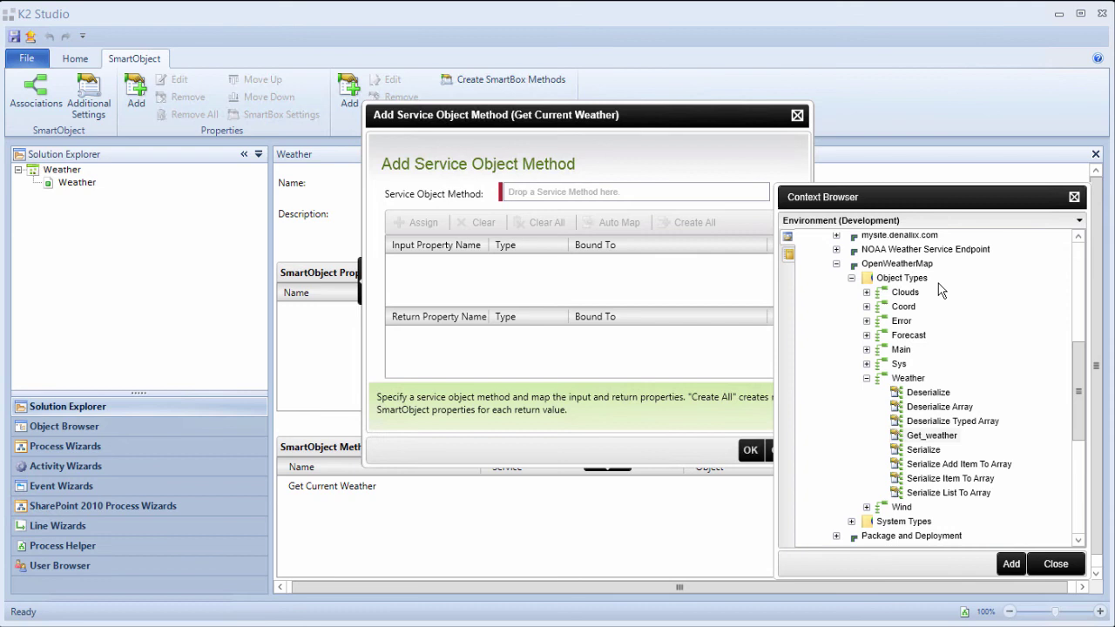
left_click(928, 437)
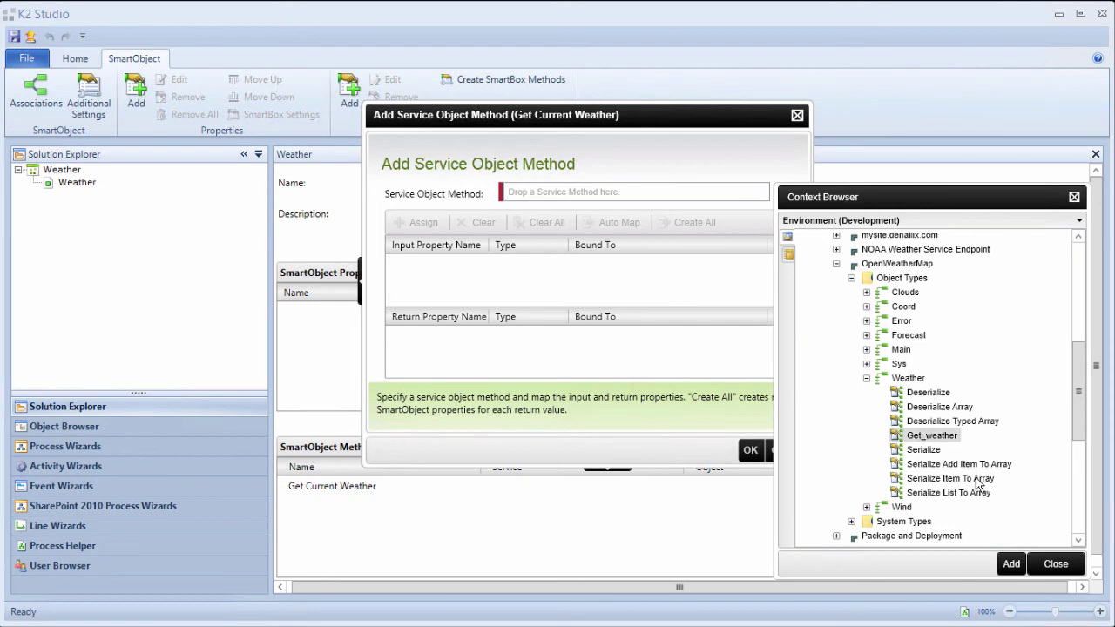
left_click(1010, 564)
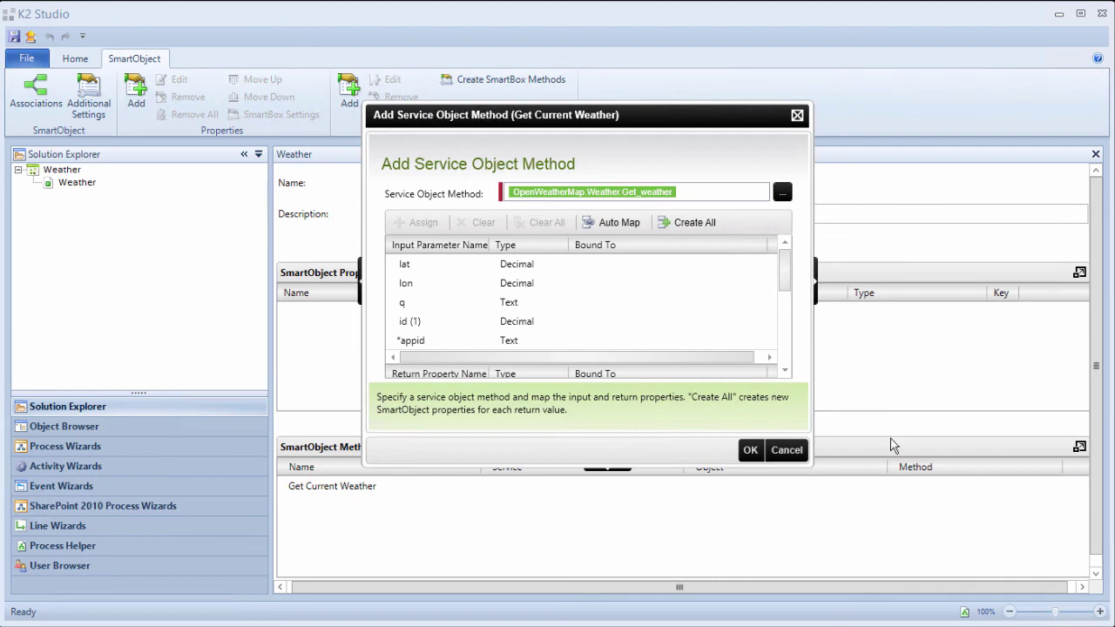
Step: Create SmartObject bindings for all input parameters and return properties of Get_weather, review them, and accept the mapping
left_click_drag(783, 279, 791, 340)
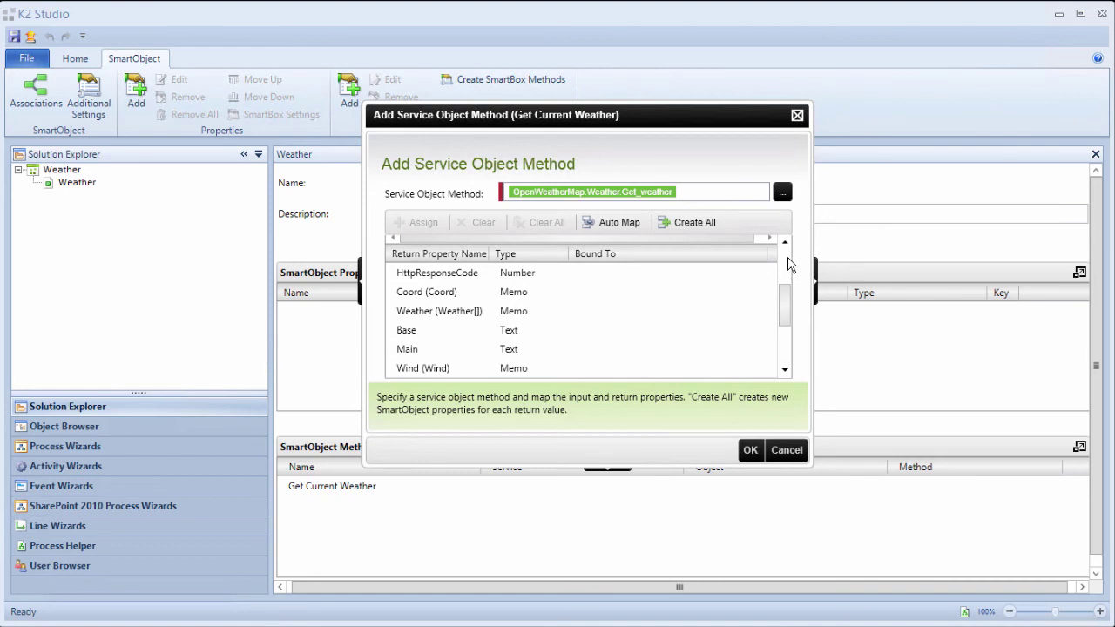
scroll(787, 258, "up", 5)
left_click(696, 224)
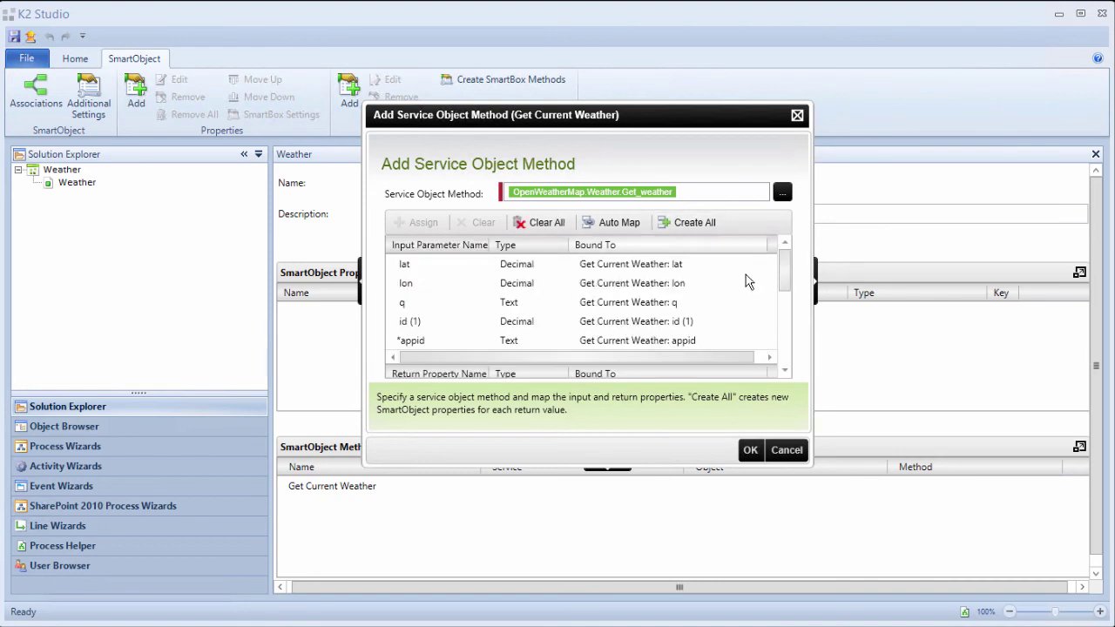
left_click_drag(787, 271, 781, 324)
scroll(782, 324, "up", 5)
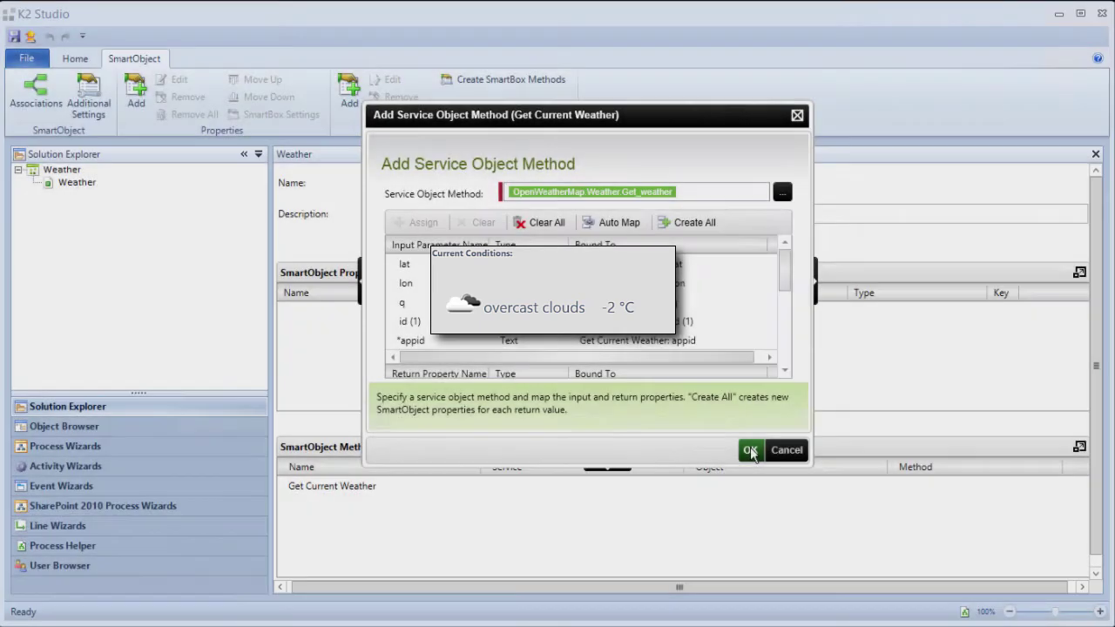
left_click(750, 450)
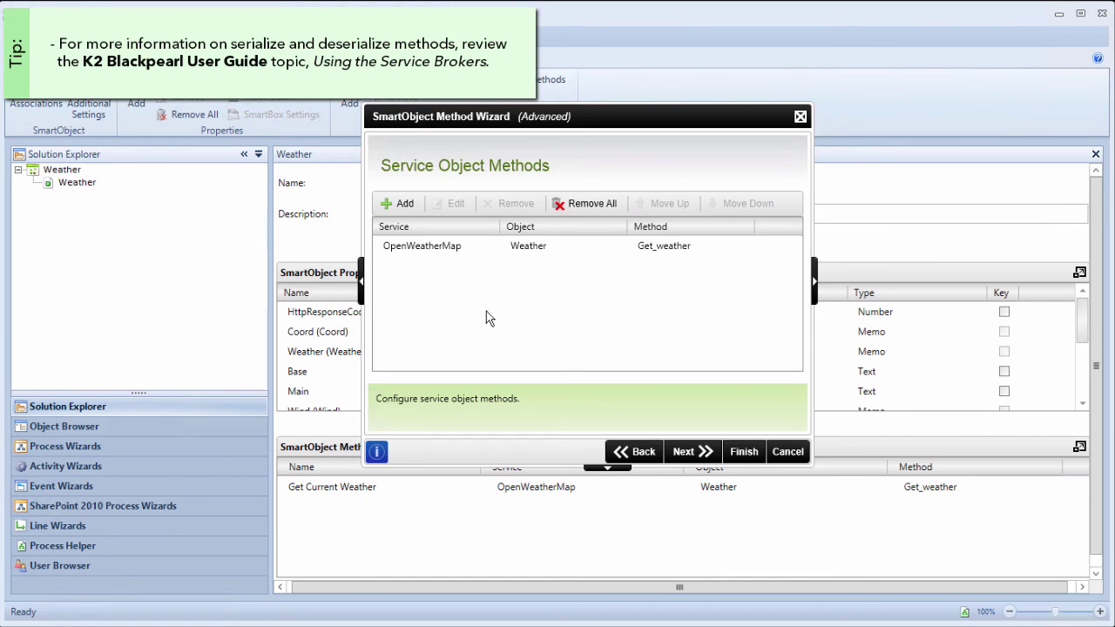
Step: Add the Deserialize Typed Array method of the OpenWeatherMap Weather object as another service object method for Get Current Weather
left_click(398, 203)
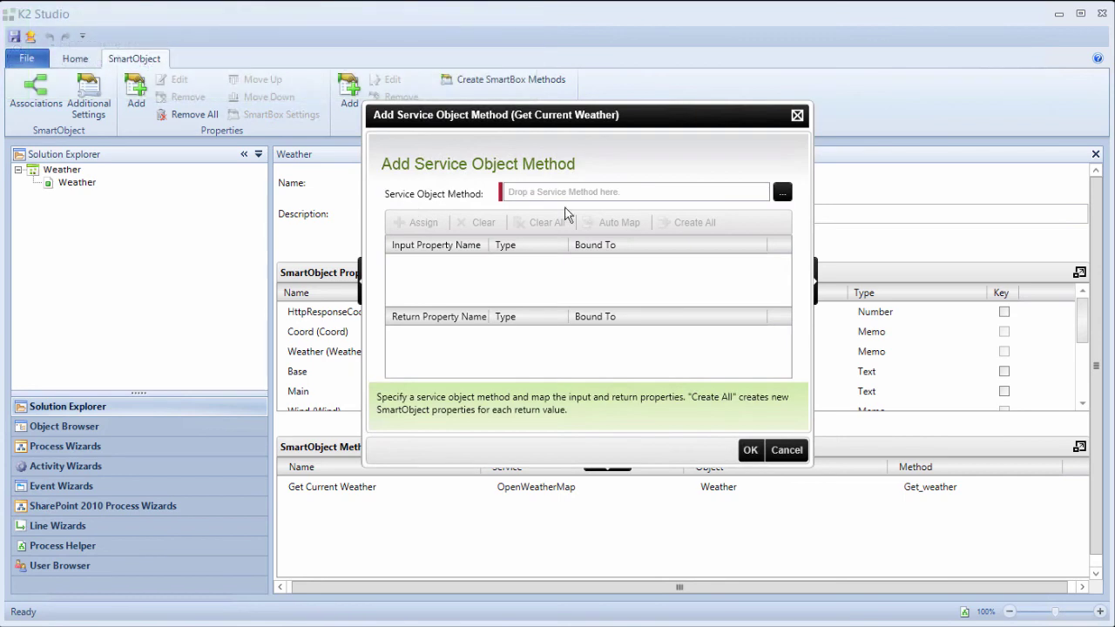
left_click(781, 193)
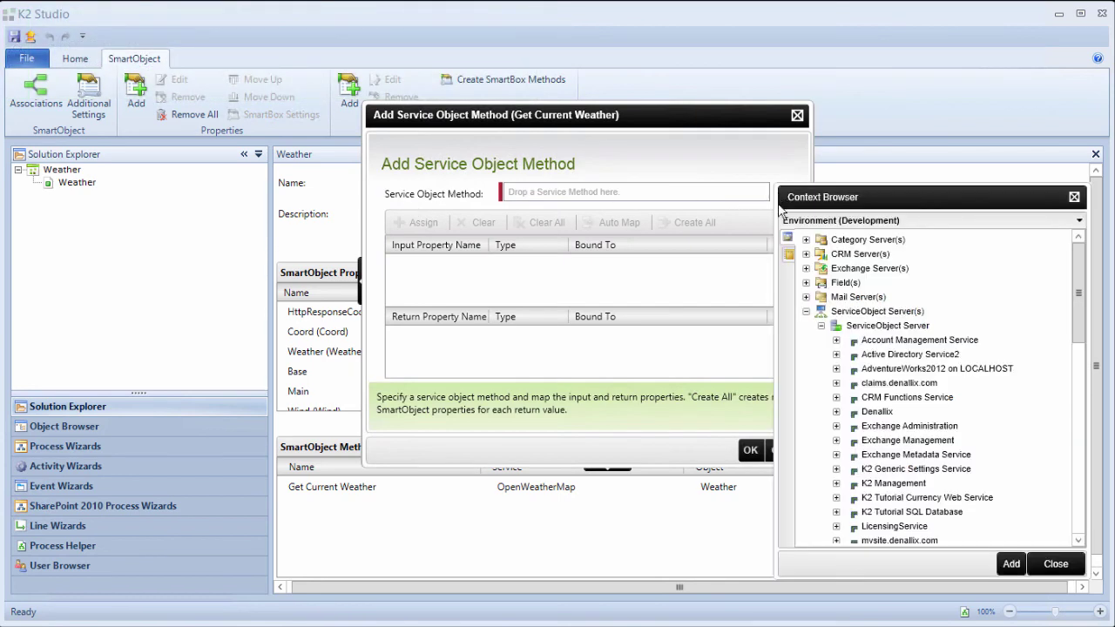
scroll(849, 364, "down", 4)
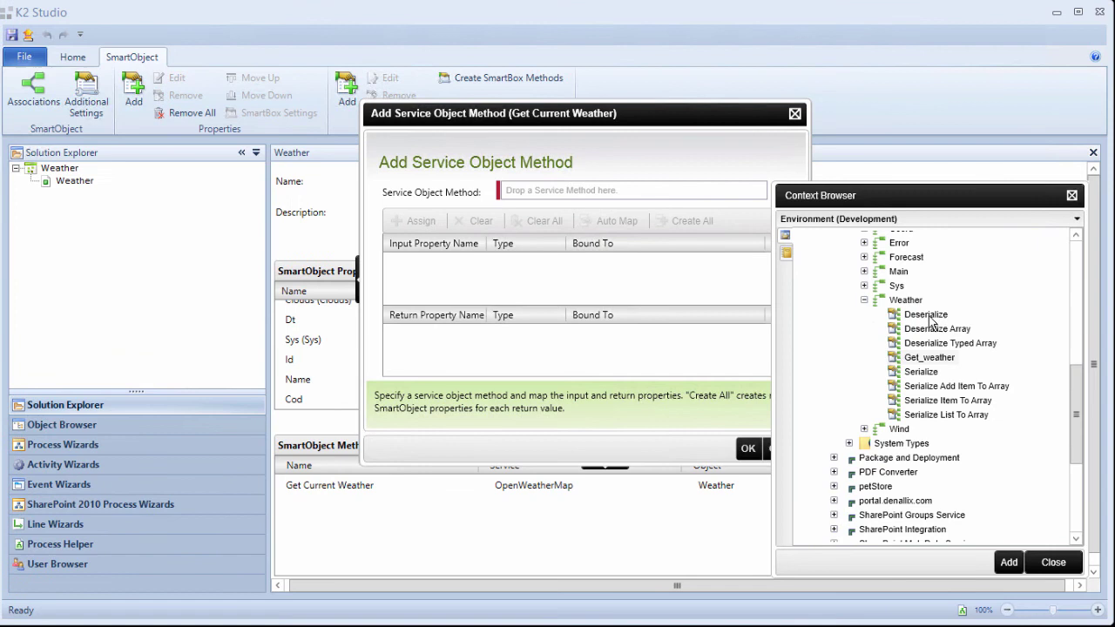
left_click(993, 343)
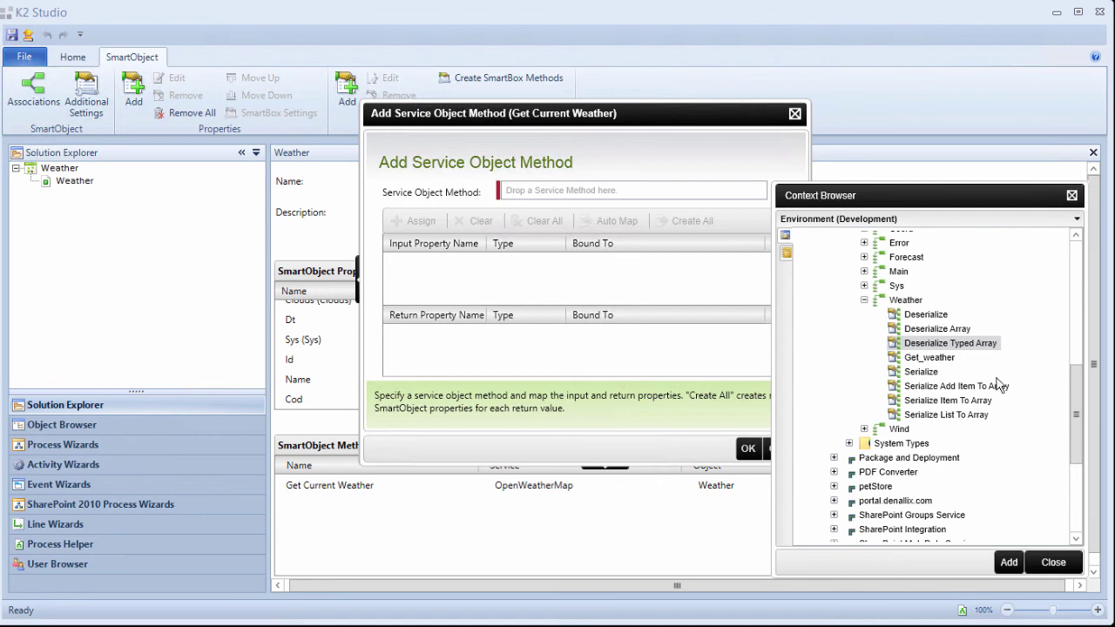
left_click(1009, 562)
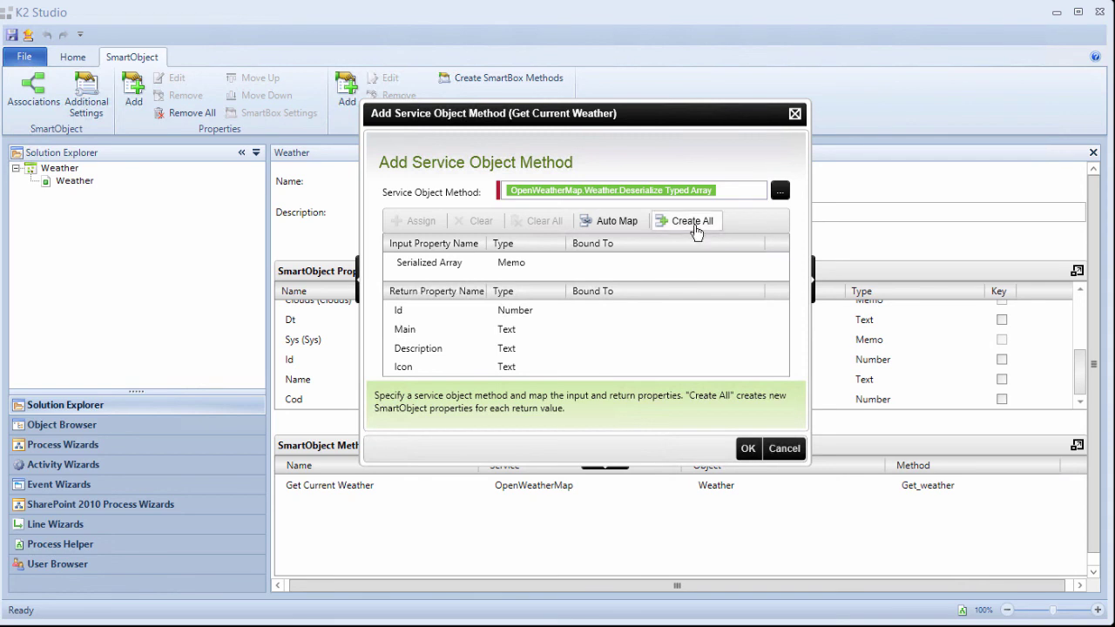
Step: Create SmartObject bindings for all properties of Deserialize Typed Array, and clear the mappings of the Id and Main return properties
left_click(692, 221)
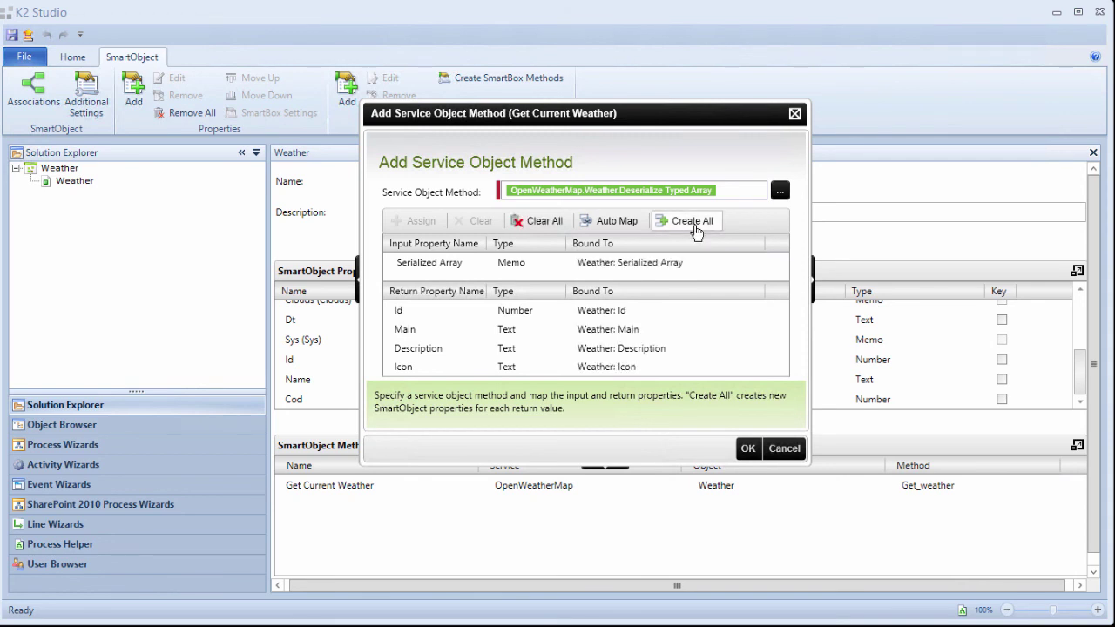
left_click(633, 314)
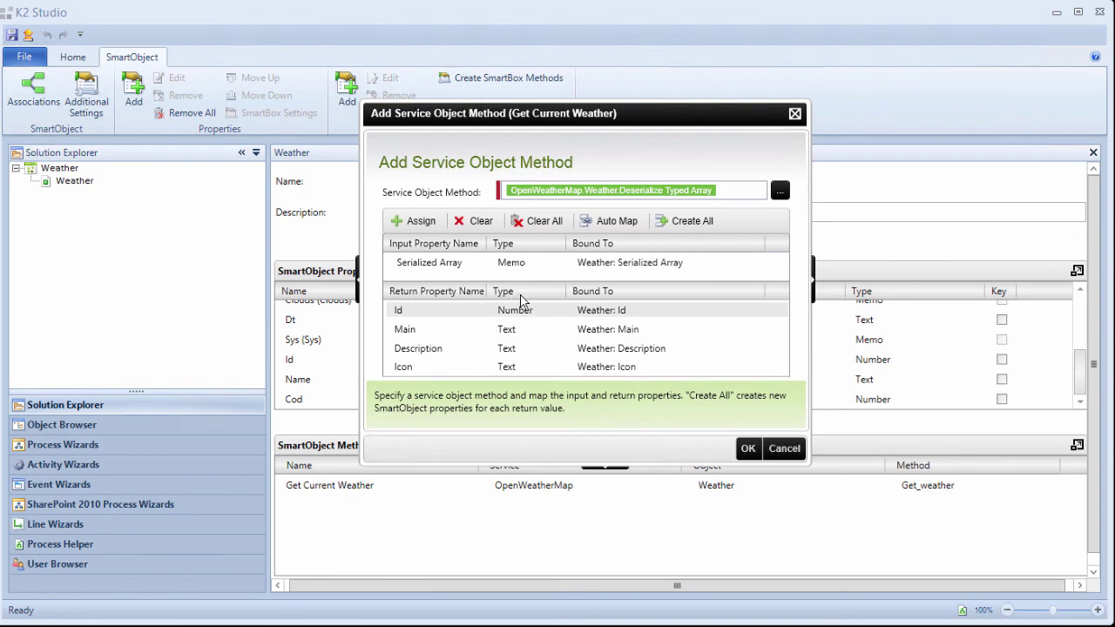
left_click(474, 220)
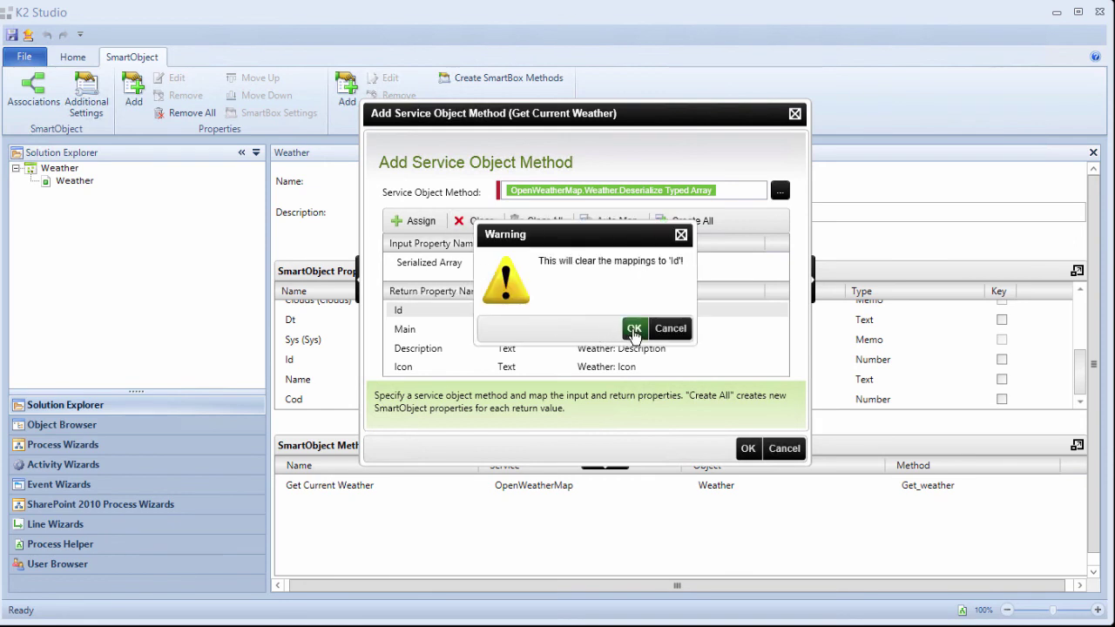
left_click(633, 329)
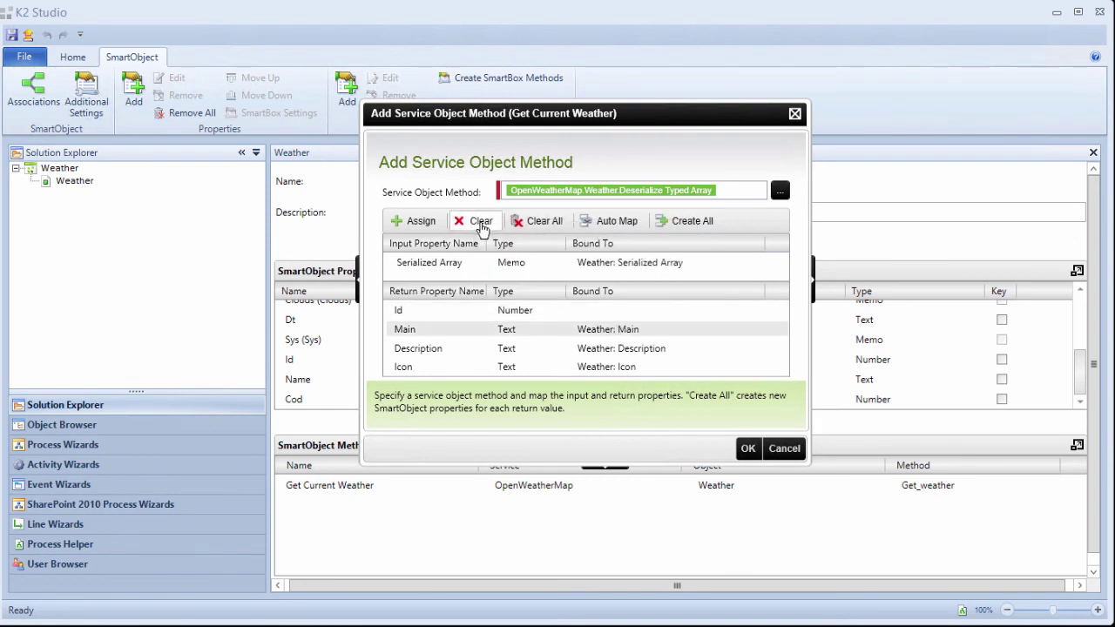
left_click(481, 222)
left_click(643, 328)
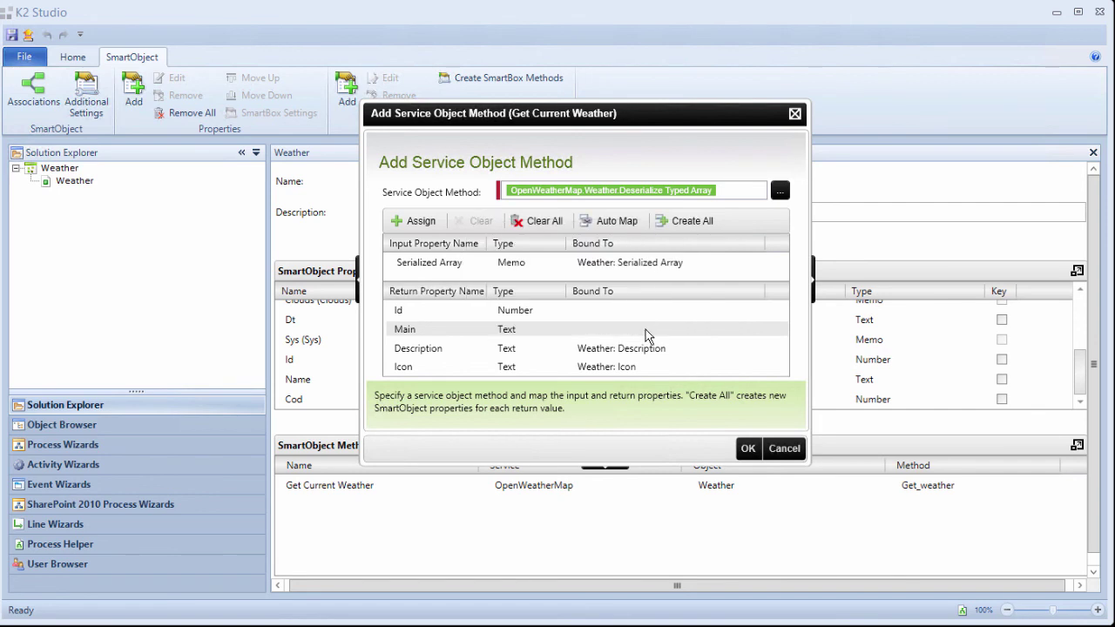
Step: Map the Serialized Array input to the Weather (Weather[]) property and accept the method, deleting the unmapped Serialized Array property
left_click(636, 267)
double_click(636, 266)
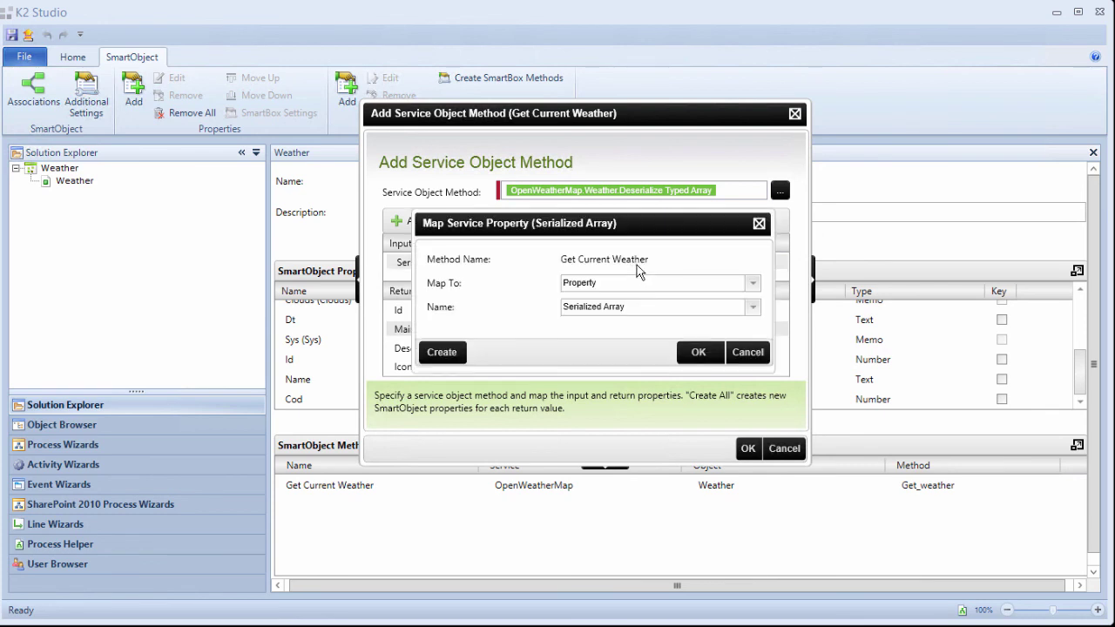
left_click(617, 306)
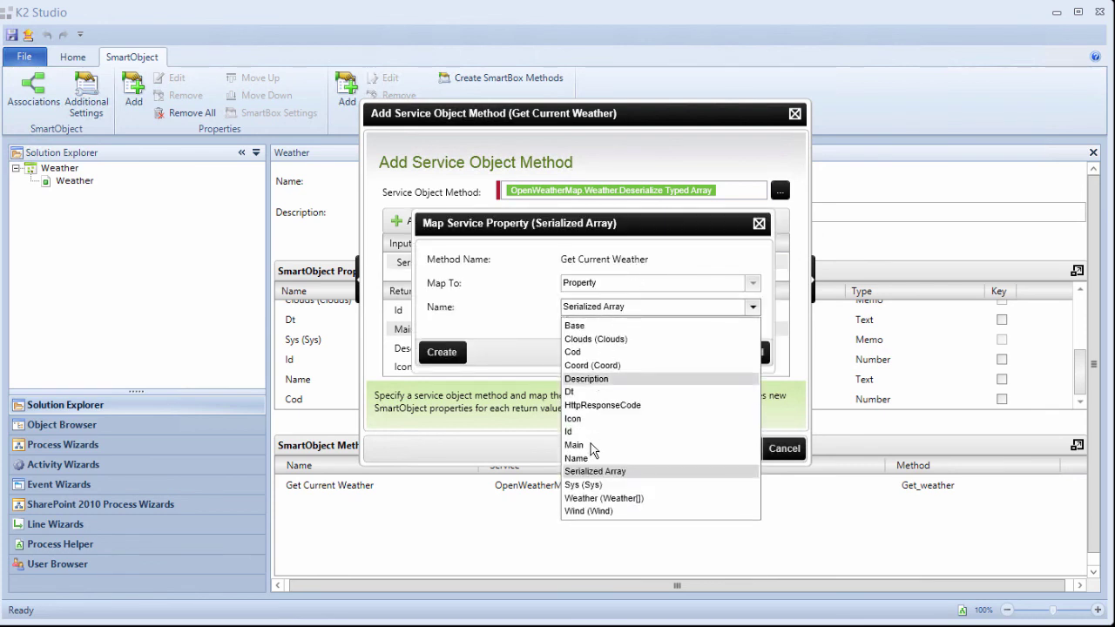
left_click(607, 498)
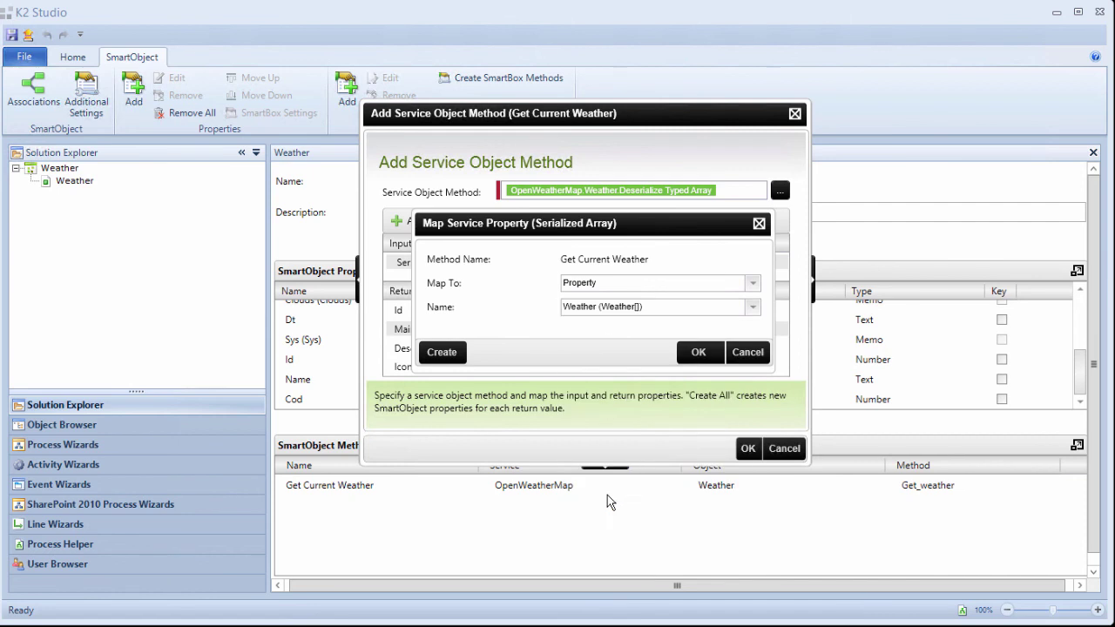
left_click(699, 353)
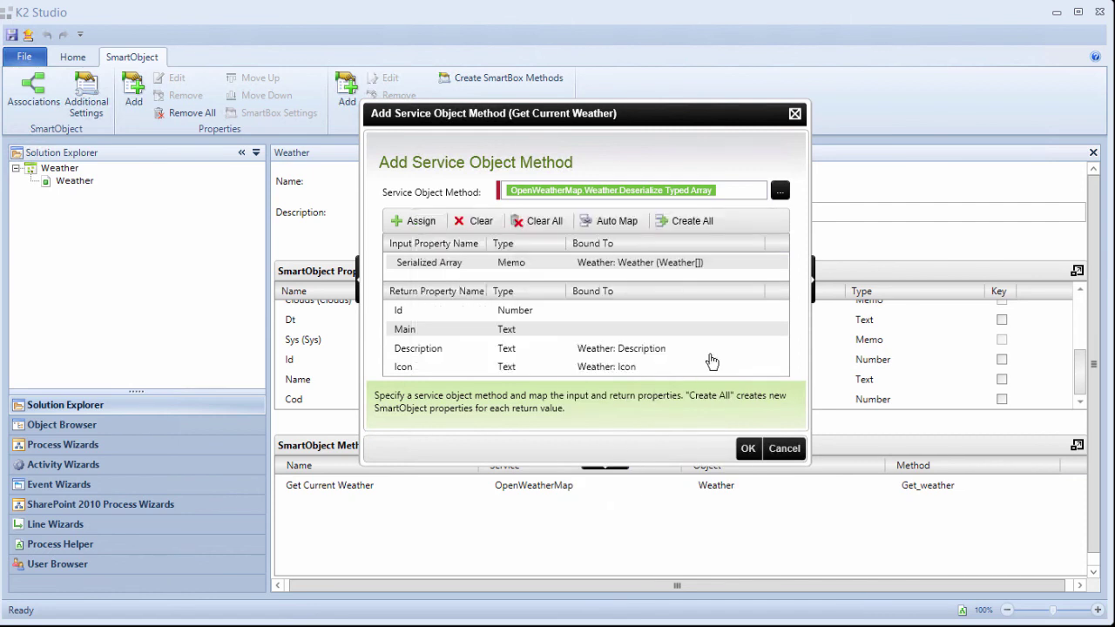
left_click(747, 448)
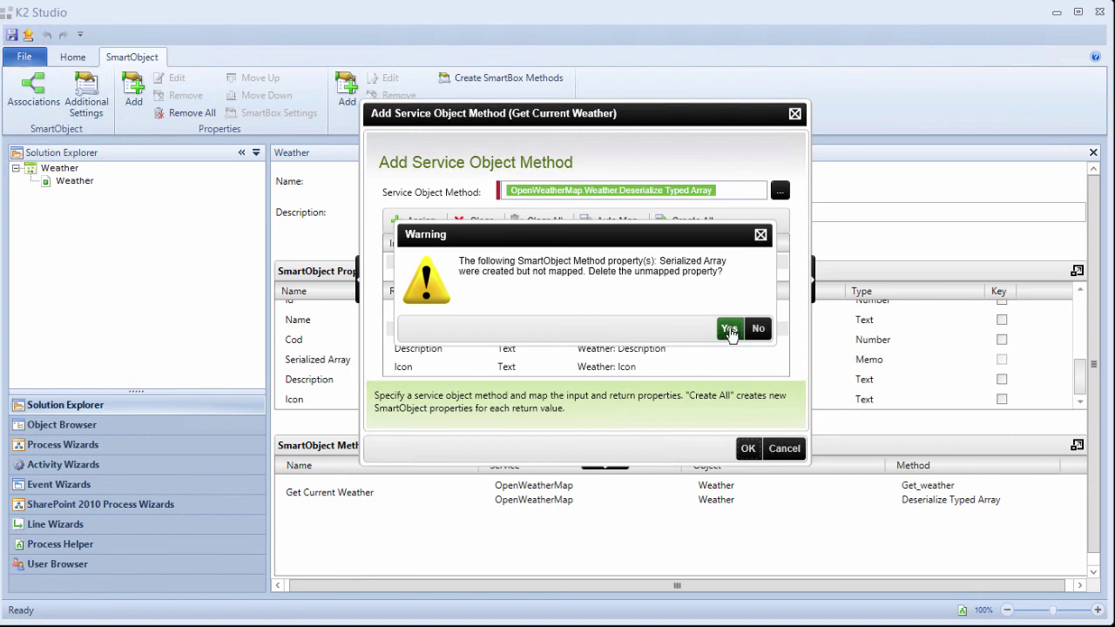
left_click(728, 328)
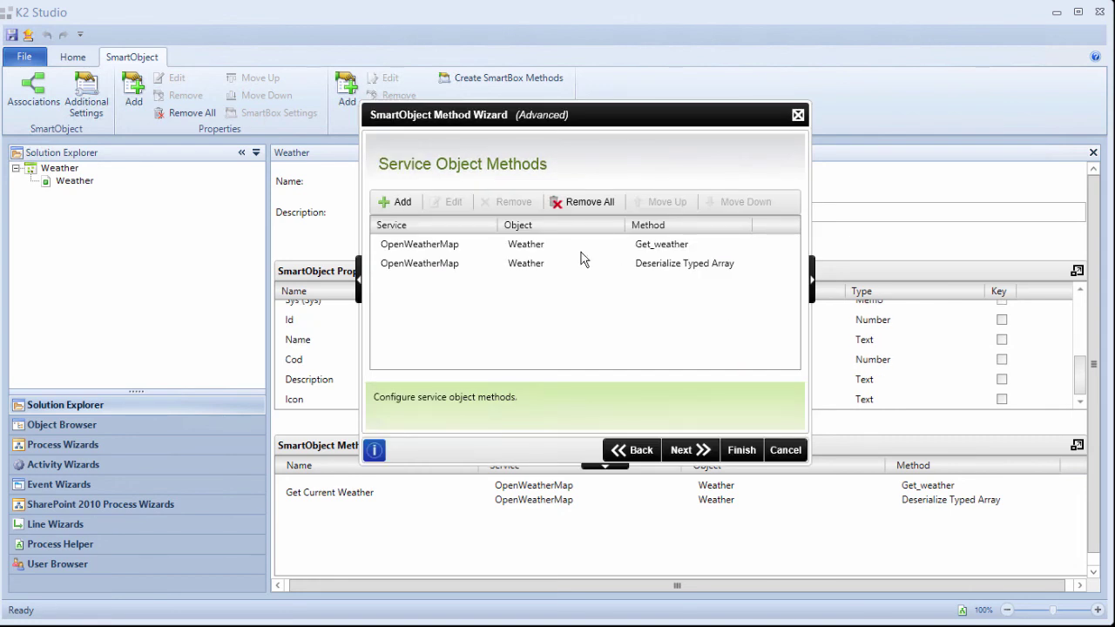
Step: Add the Deserialize method of the OpenWeatherMap Main object to Get Current Weather and create bindings for all its properties
left_click(399, 202)
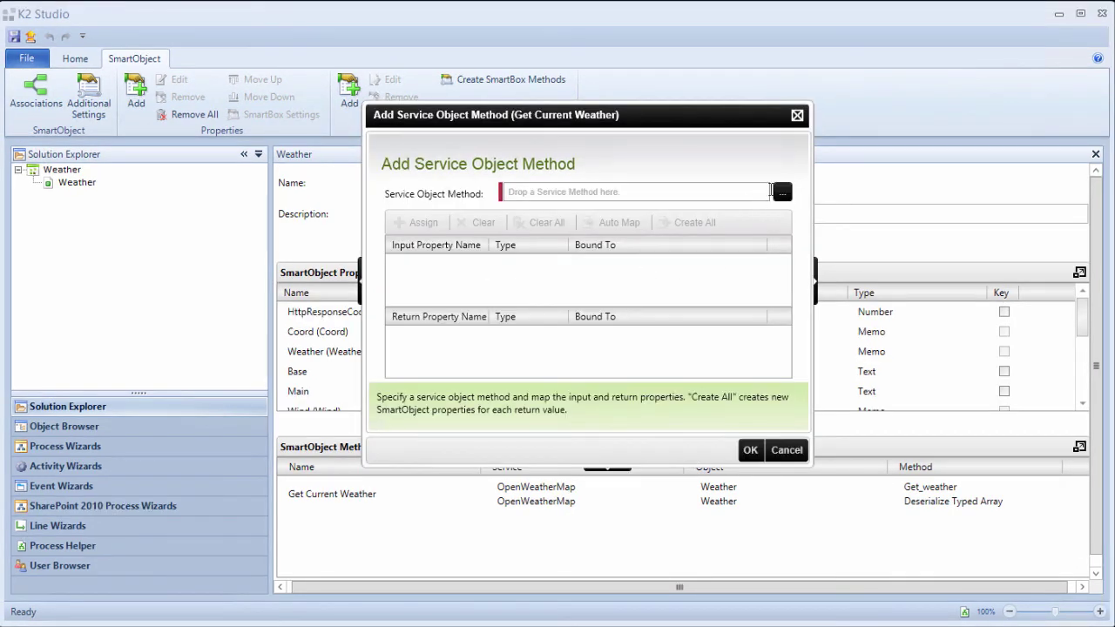
left_click(782, 193)
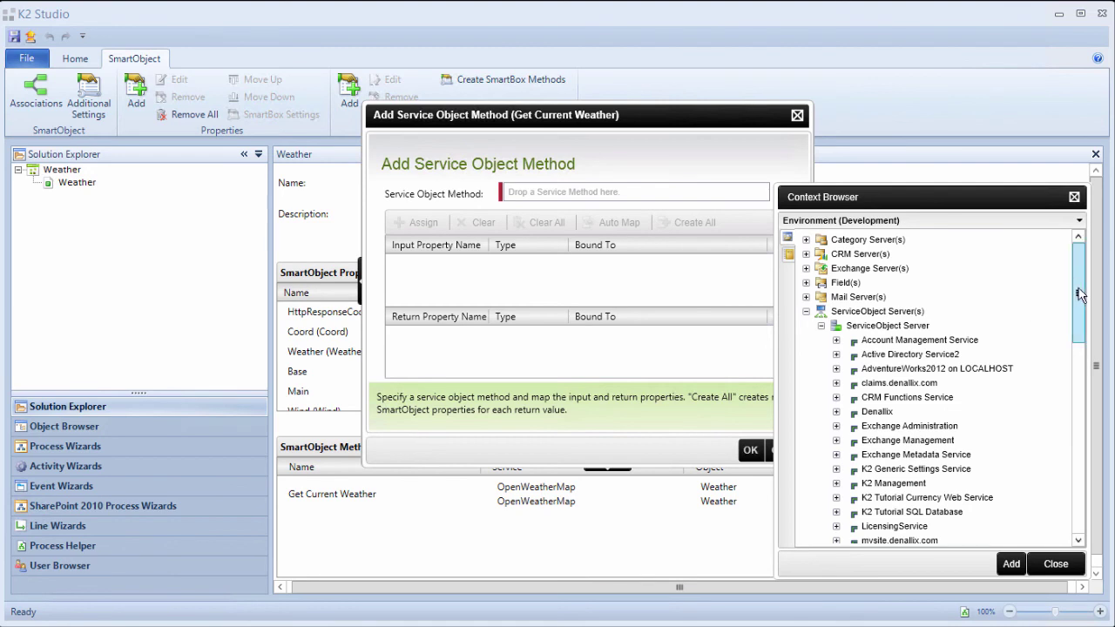
left_click_drag(1078, 293, 1063, 386)
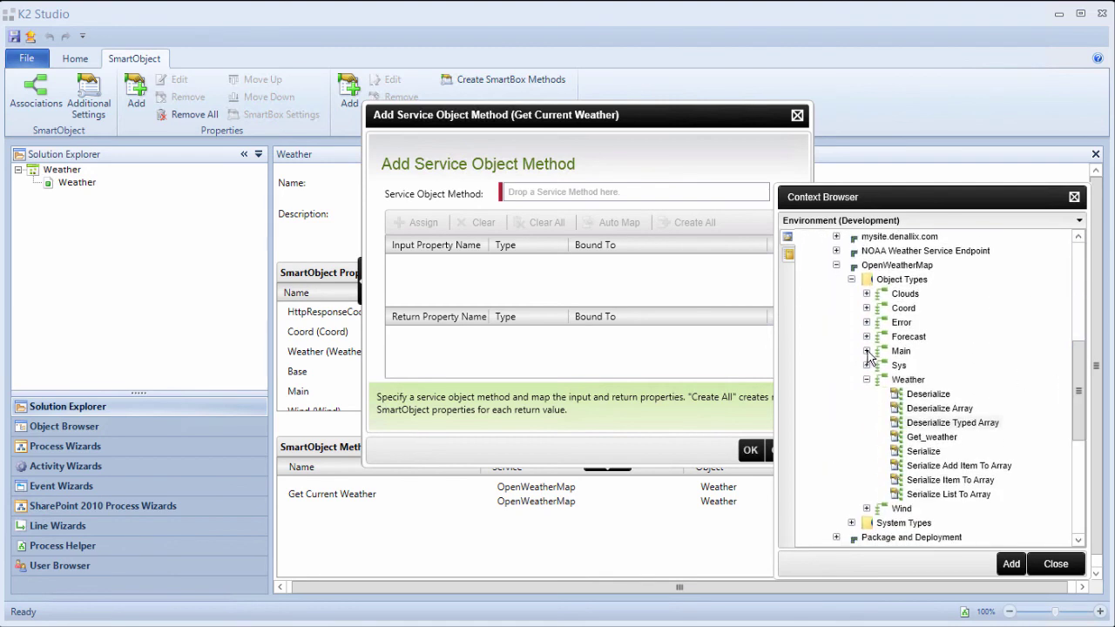
left_click(867, 351)
left_click(922, 366)
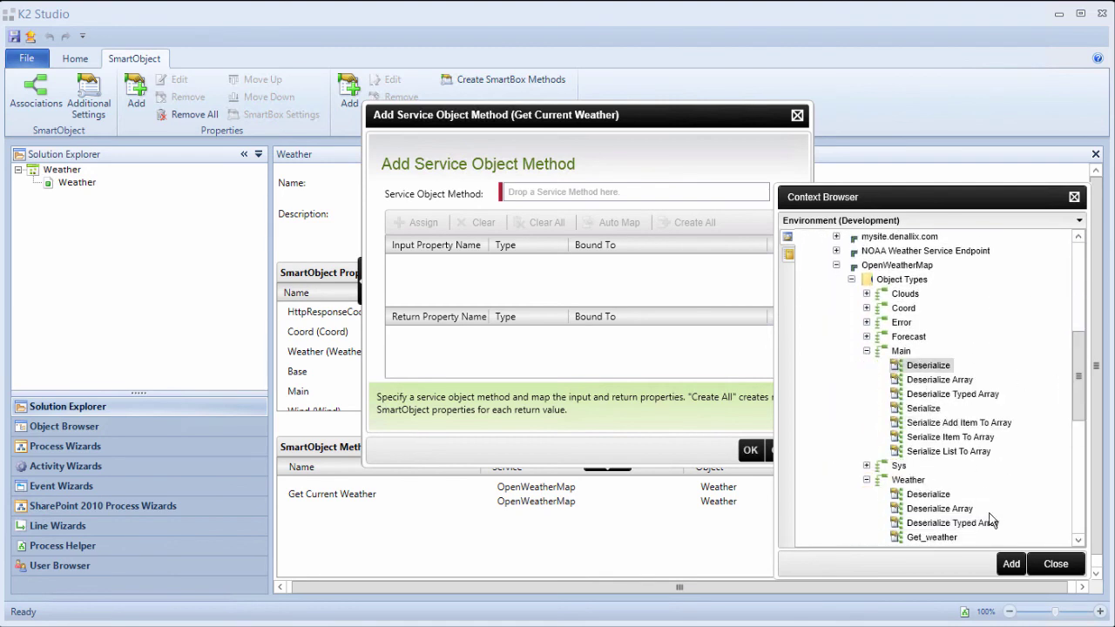
left_click(1010, 564)
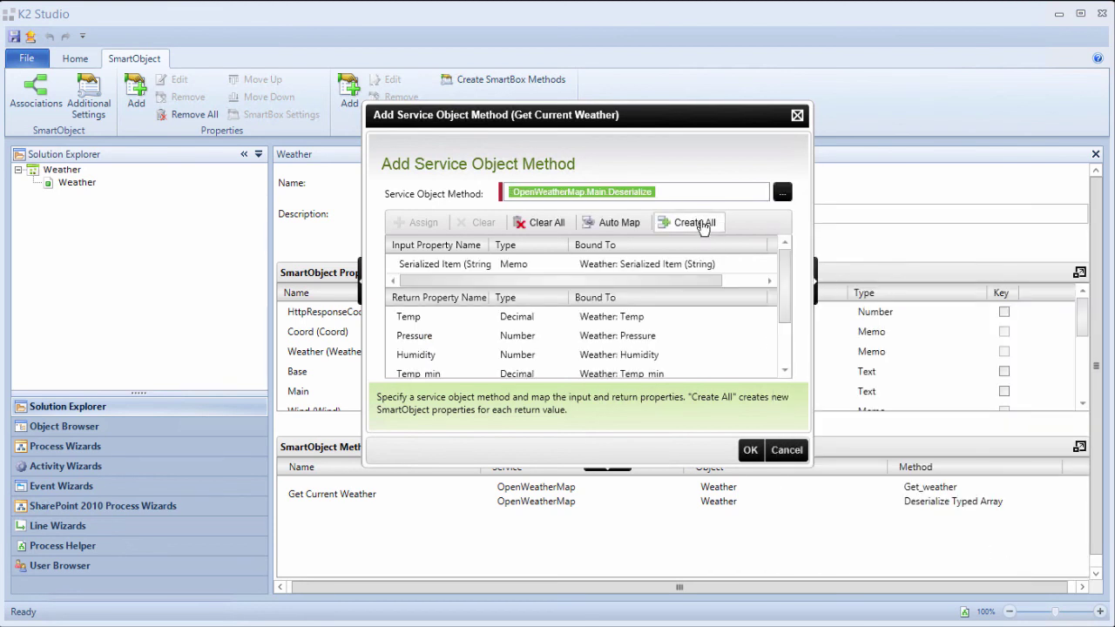
Step: Map the Serialized Item (String) input to the Main property, delete the unmapped property, and finish the Get Current Weather method
double_click(672, 264)
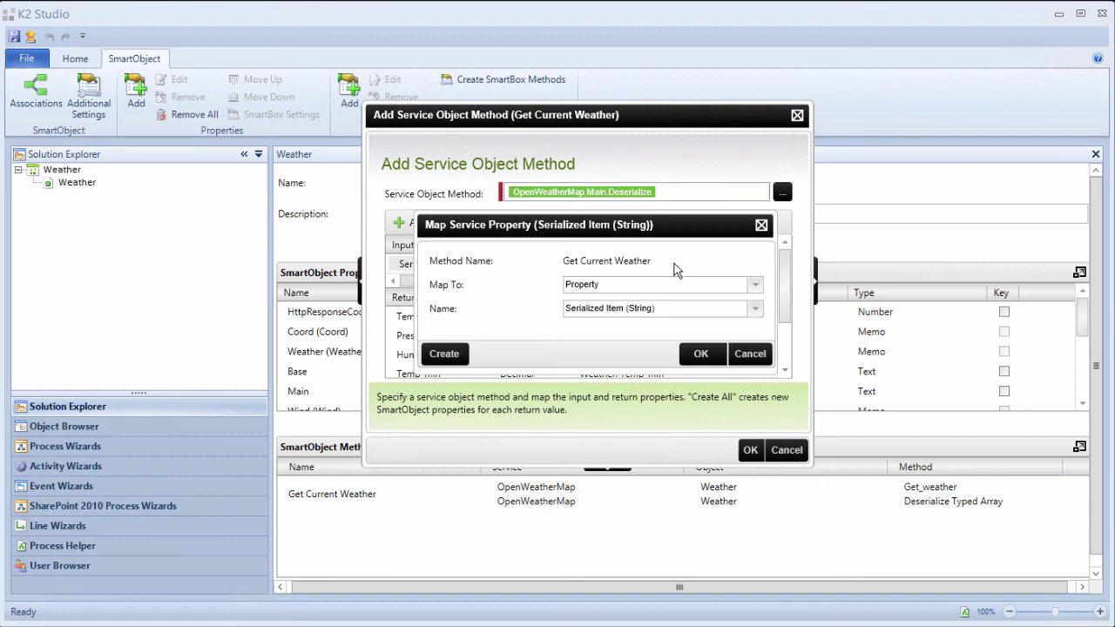
left_click(674, 309)
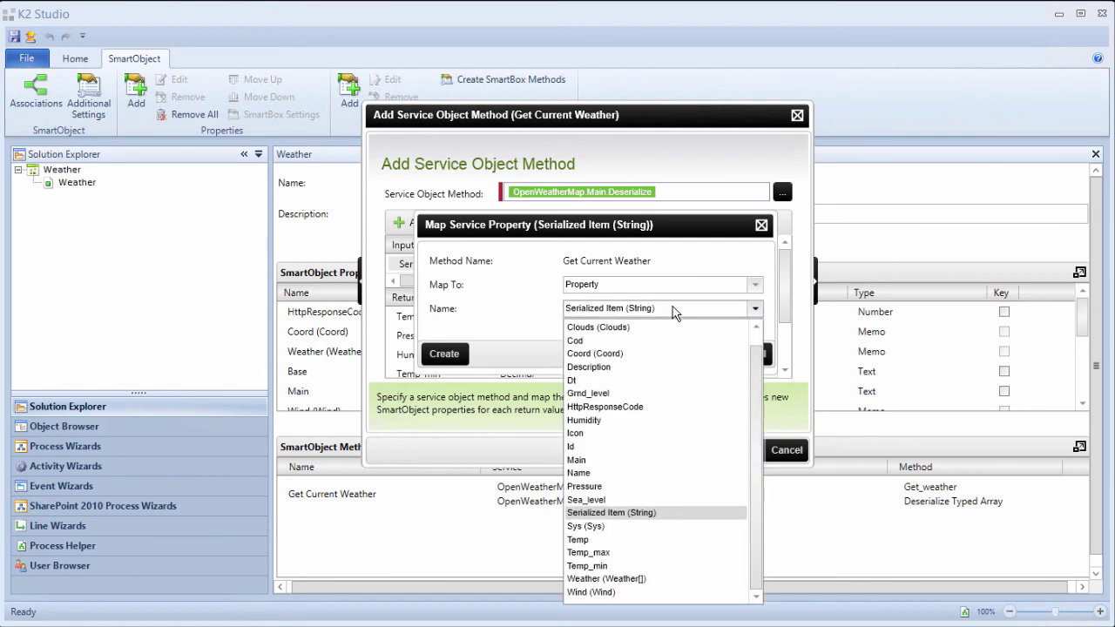
left_click(612, 460)
left_click(701, 354)
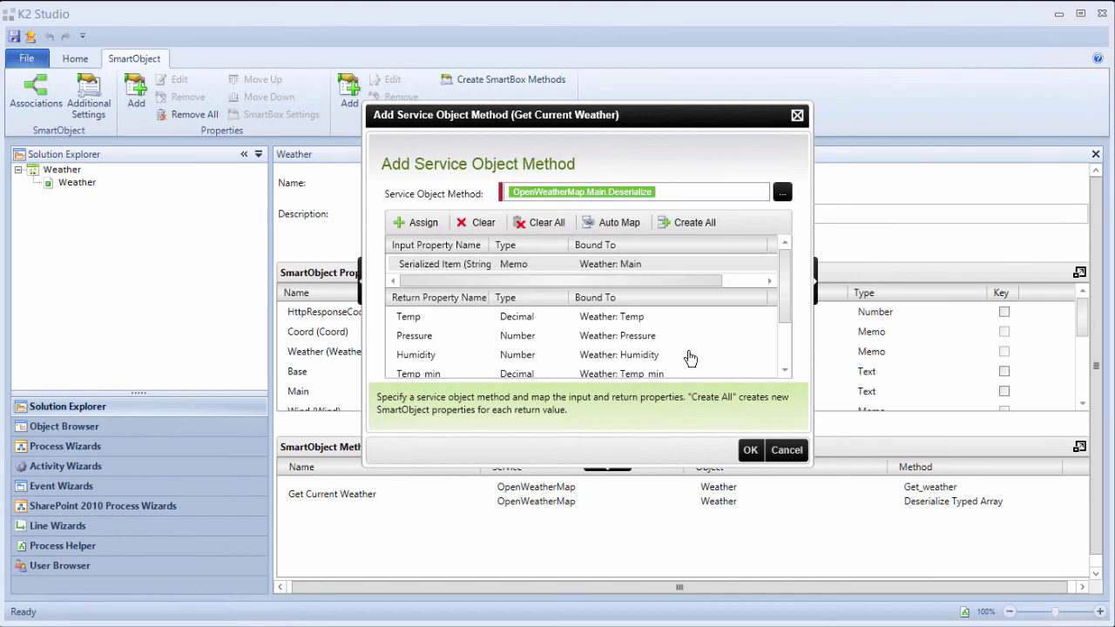
left_click(749, 449)
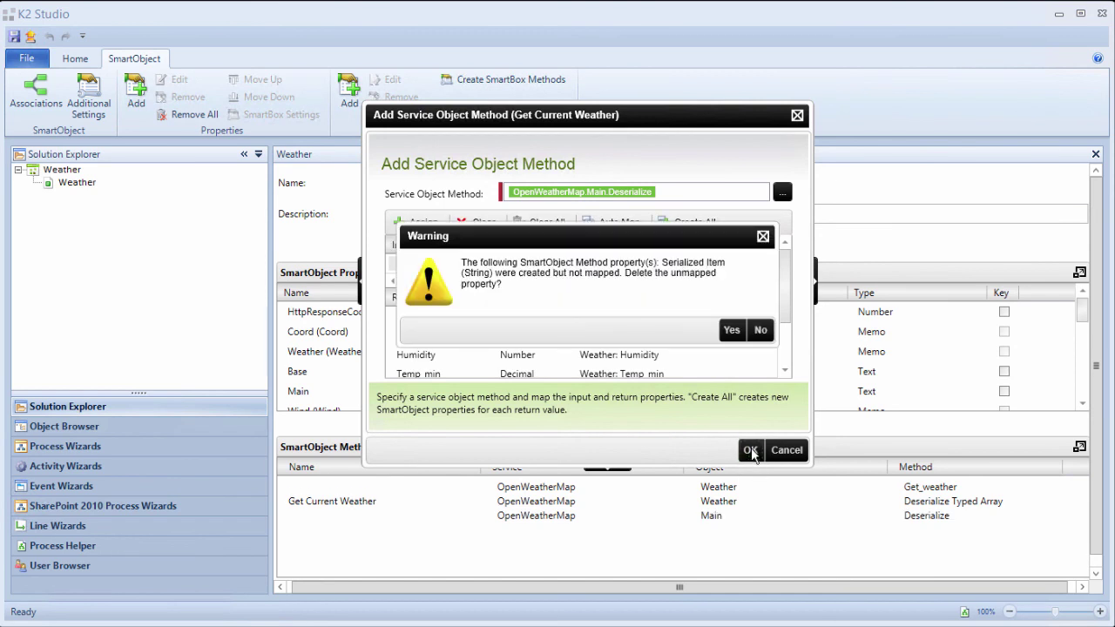
left_click(735, 332)
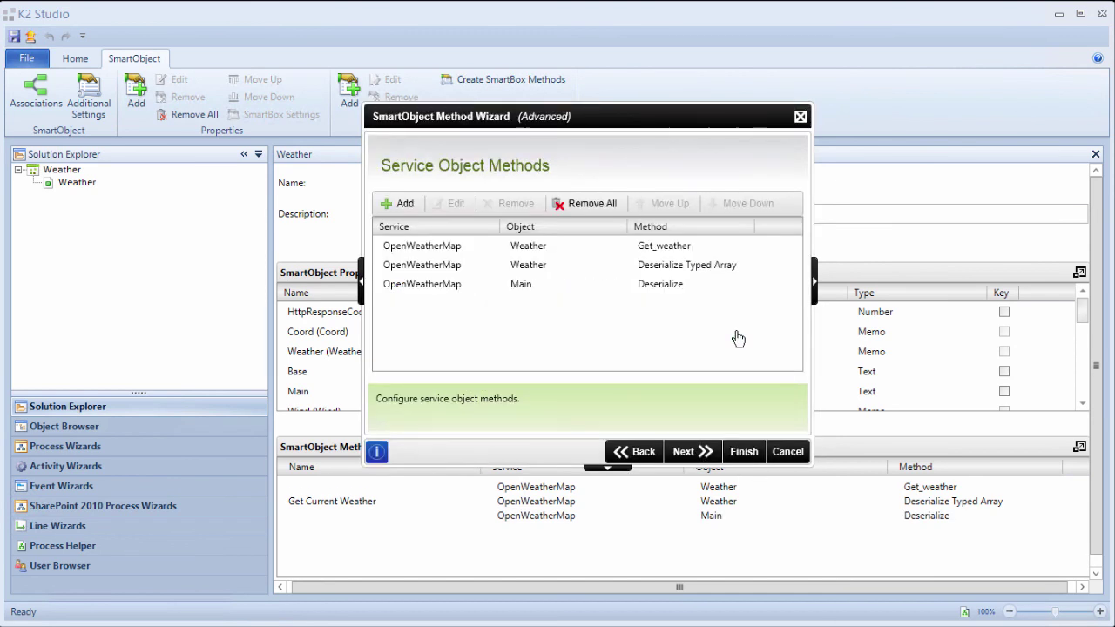
left_click(704, 452)
left_click(740, 452)
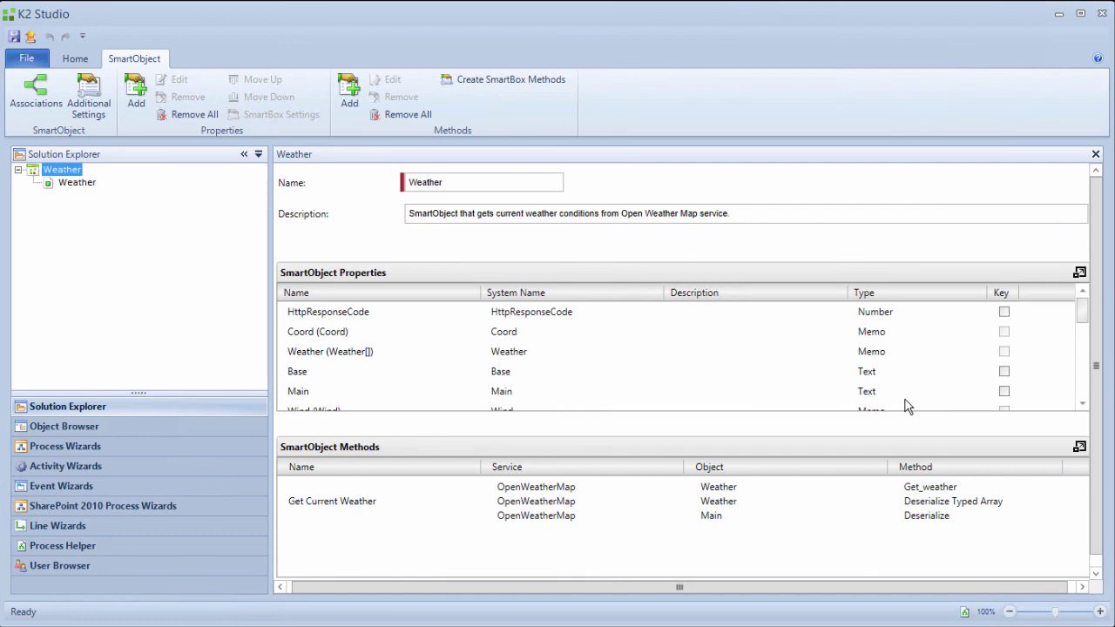
Step: Review the service methods of Get Current Weather and the Weather SmartObject's list of properties
left_click(865, 505)
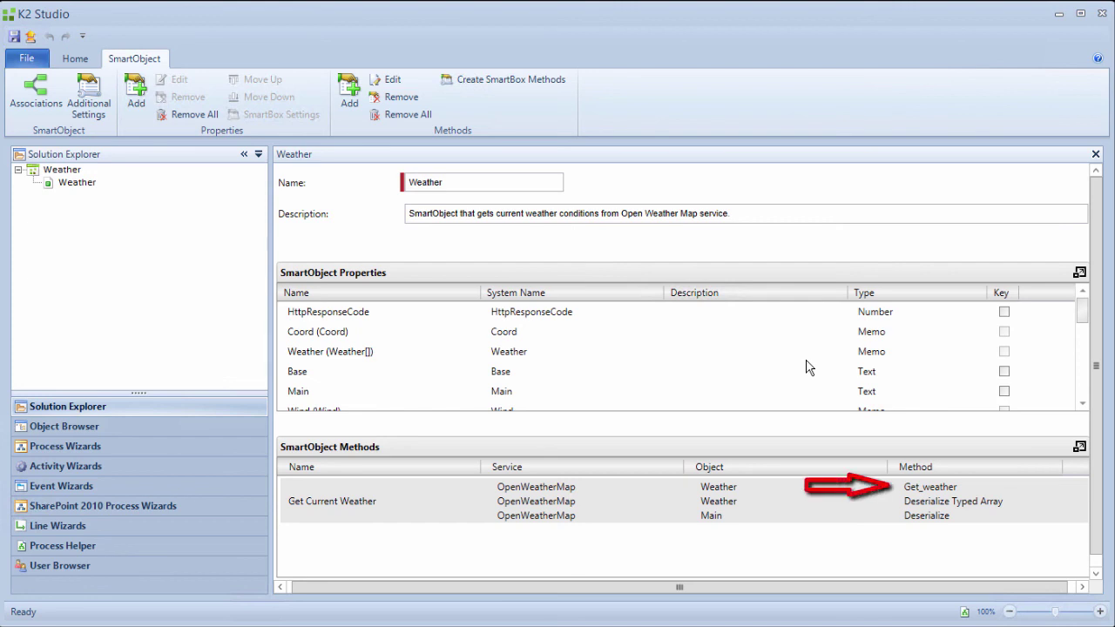
left_click(309, 393)
scroll(318, 375, "down", 2)
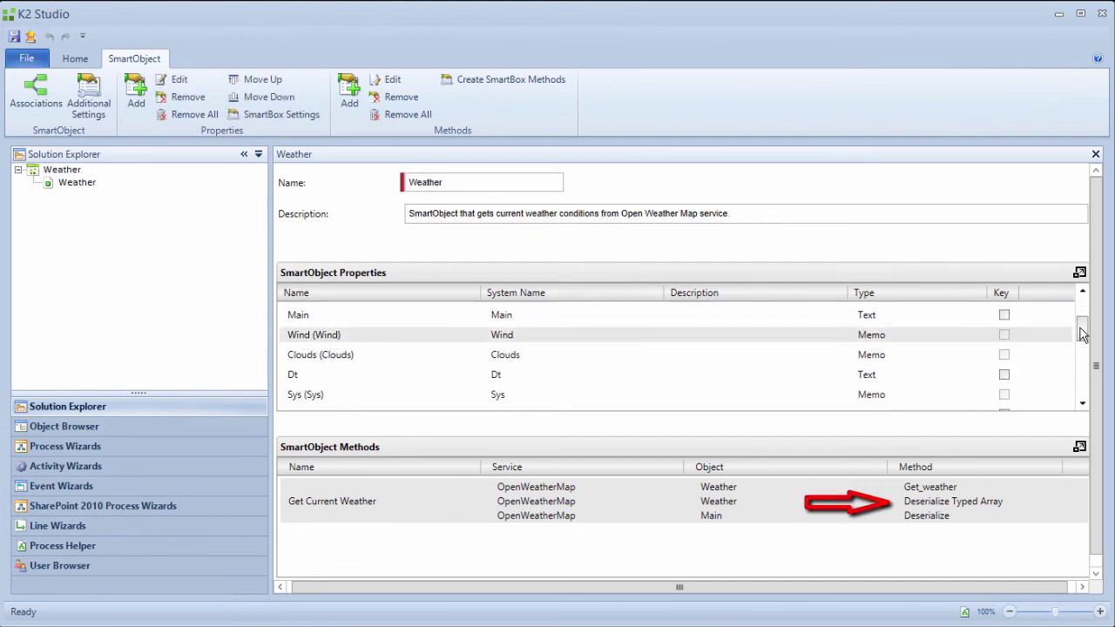
left_click_drag(1080, 334, 1087, 378)
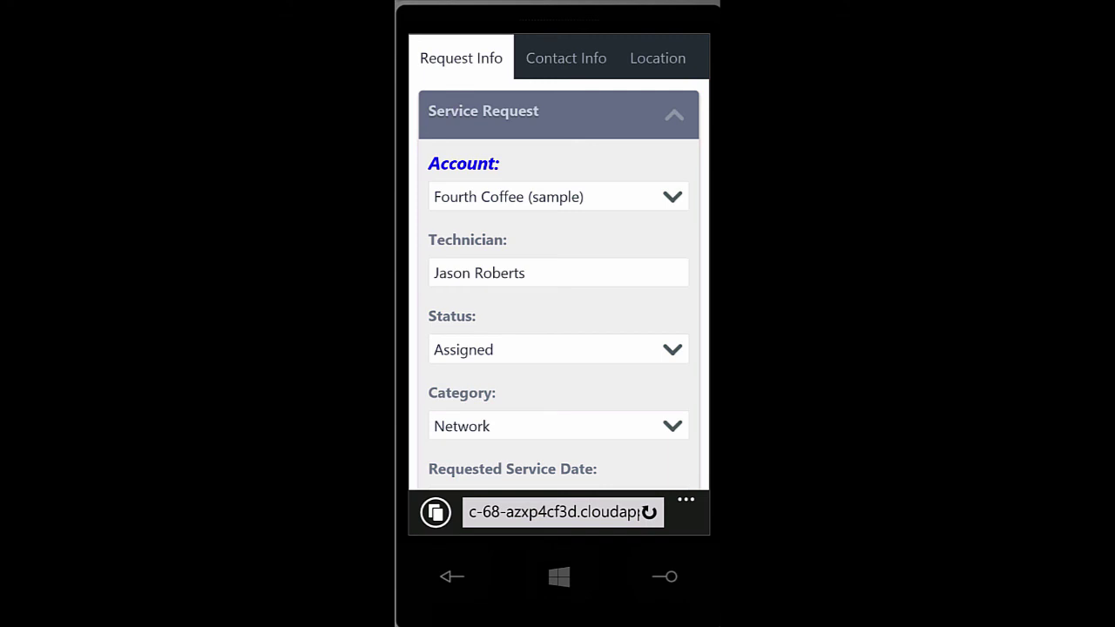
Step: Switch to the Service Request form on the phone and view its location page
left_click(657, 58)
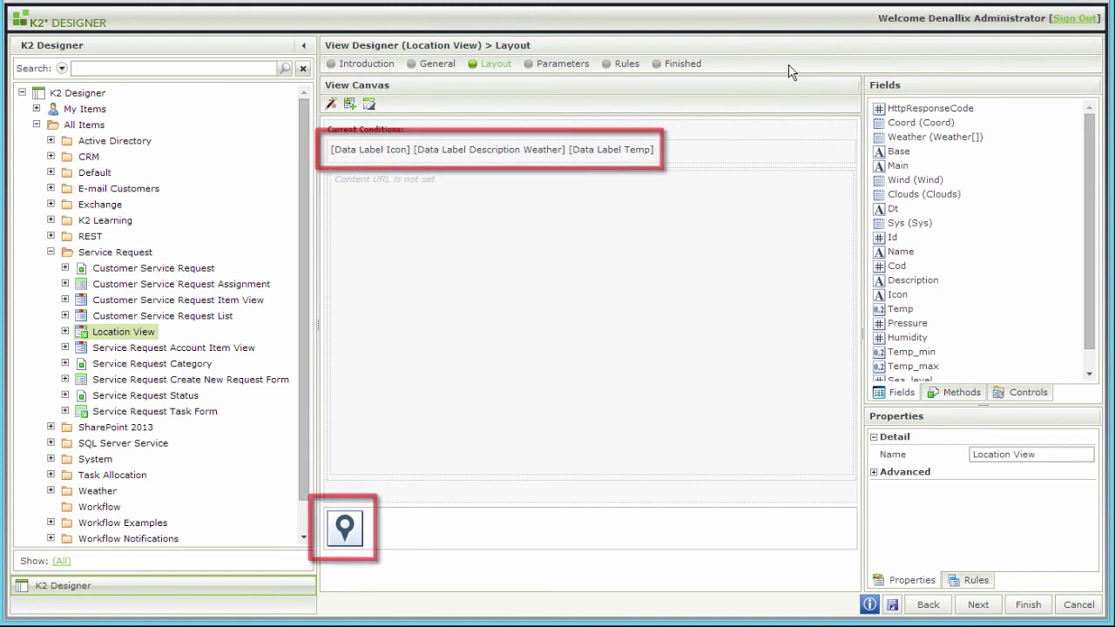
Step: Open the Location View's rule "When Location Services is Location Changed" for editing
left_click(626, 64)
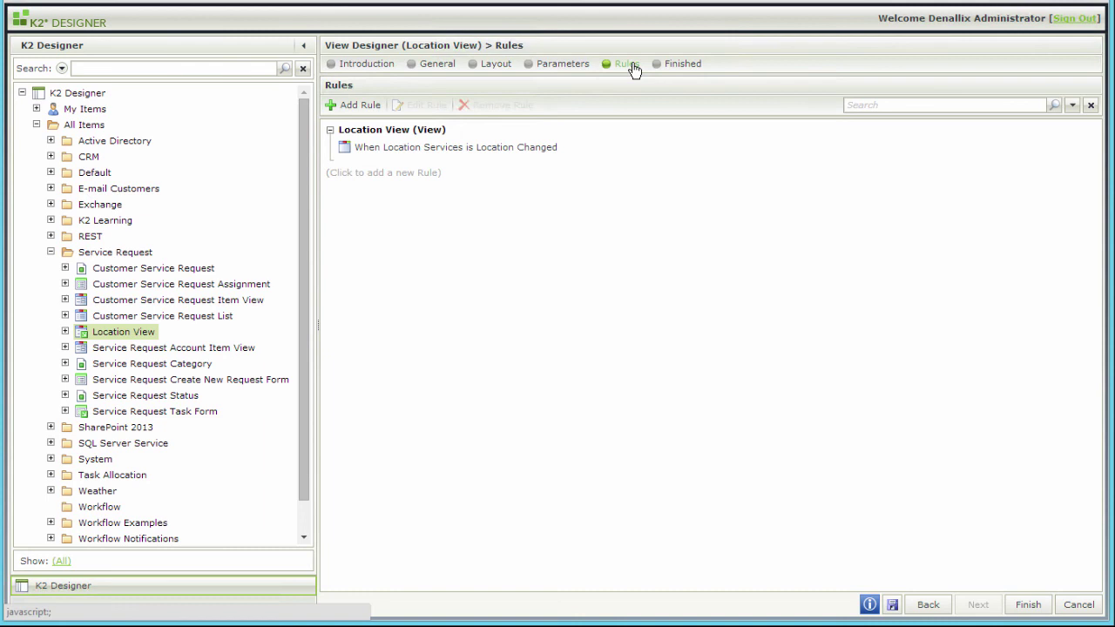
left_click(492, 148)
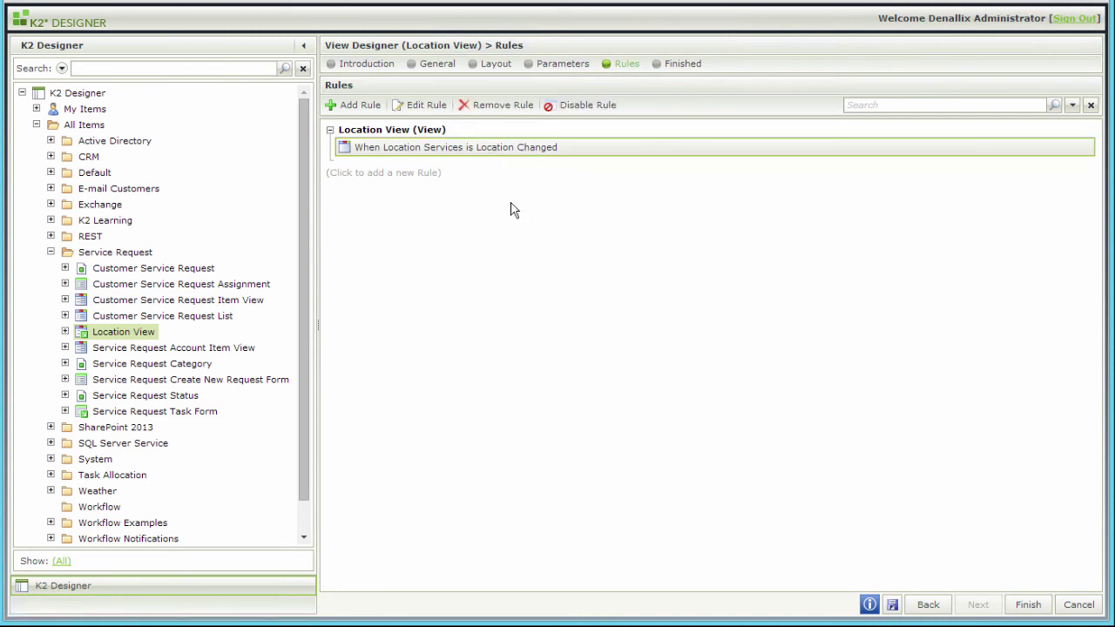
double_click(592, 154)
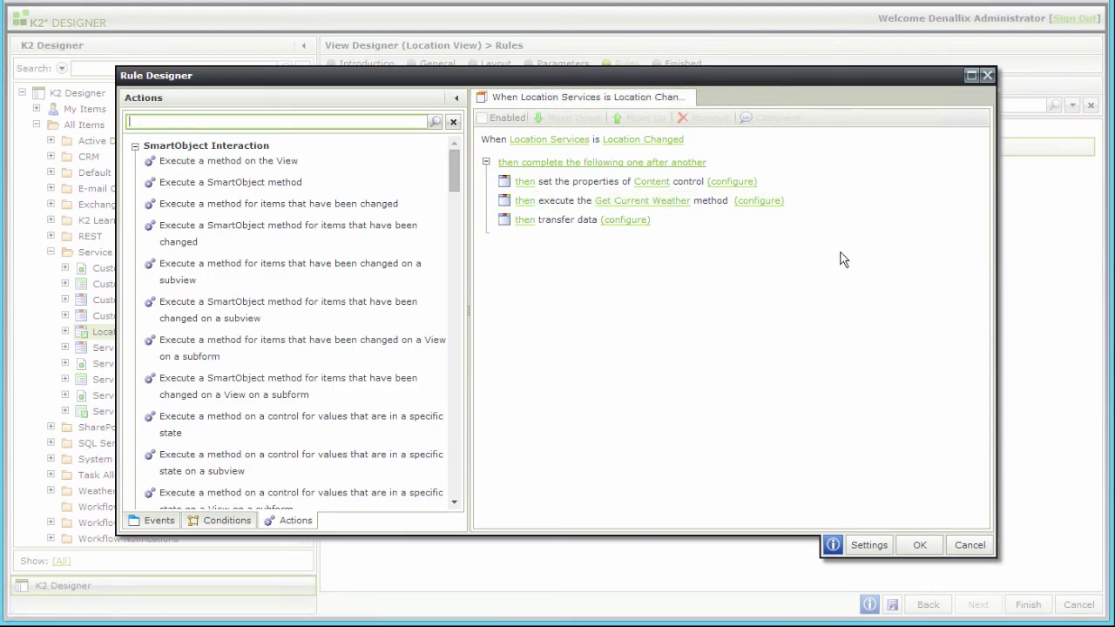
Step: Open the input mappings of the rule's Get Current Weather method and expand the Location properties of the Location Services control
mouse_move(841, 202)
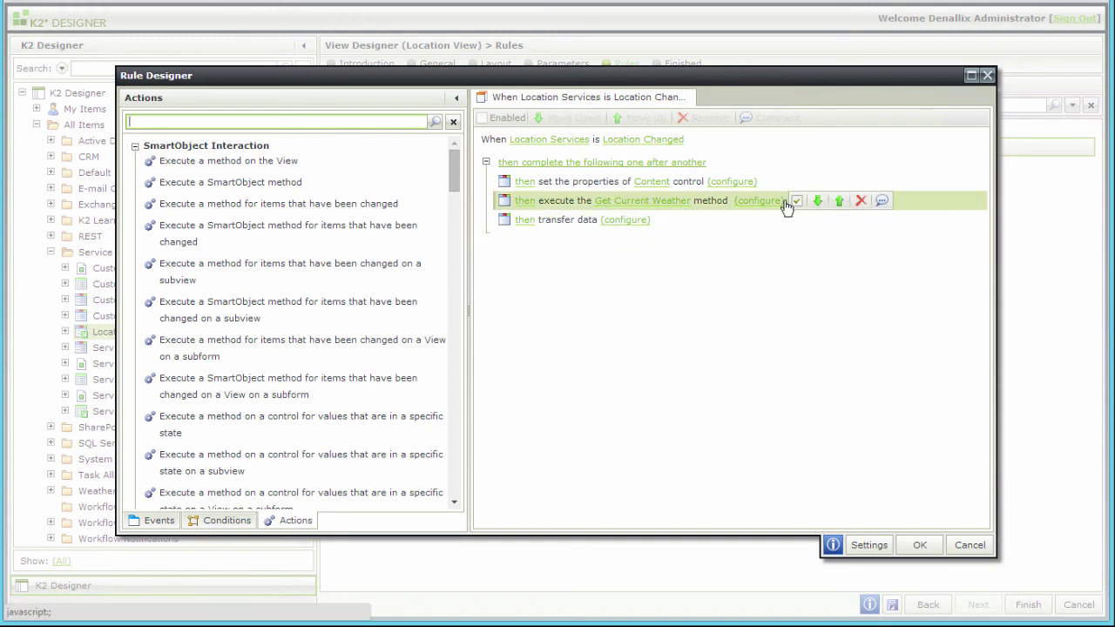
left_click(759, 203)
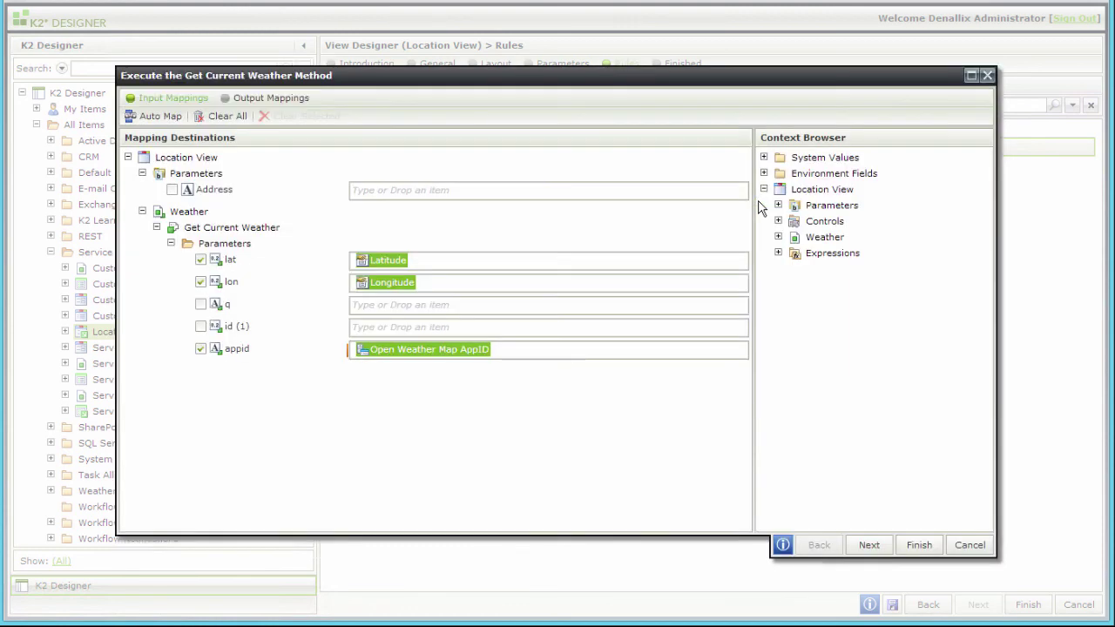
left_click(777, 237)
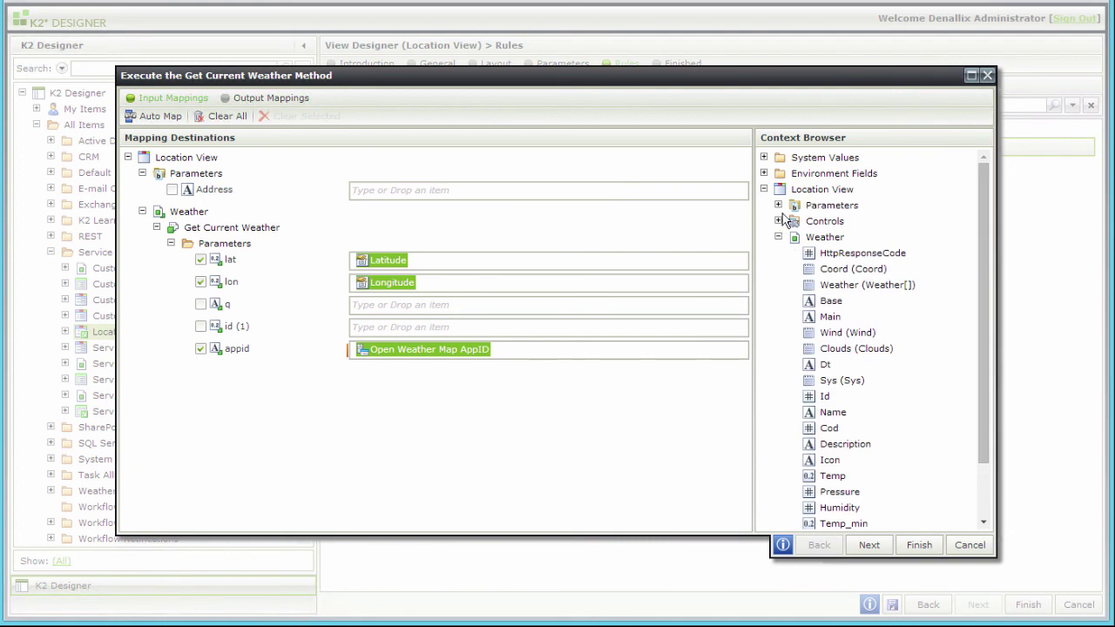
left_click(778, 221)
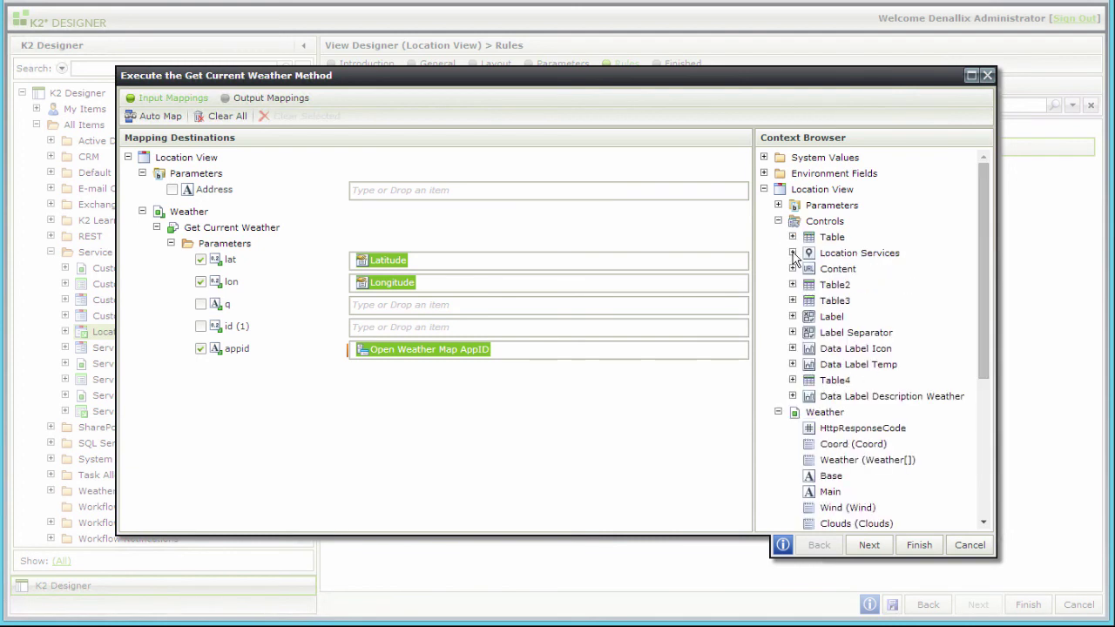
left_click(793, 253)
left_click(806, 300)
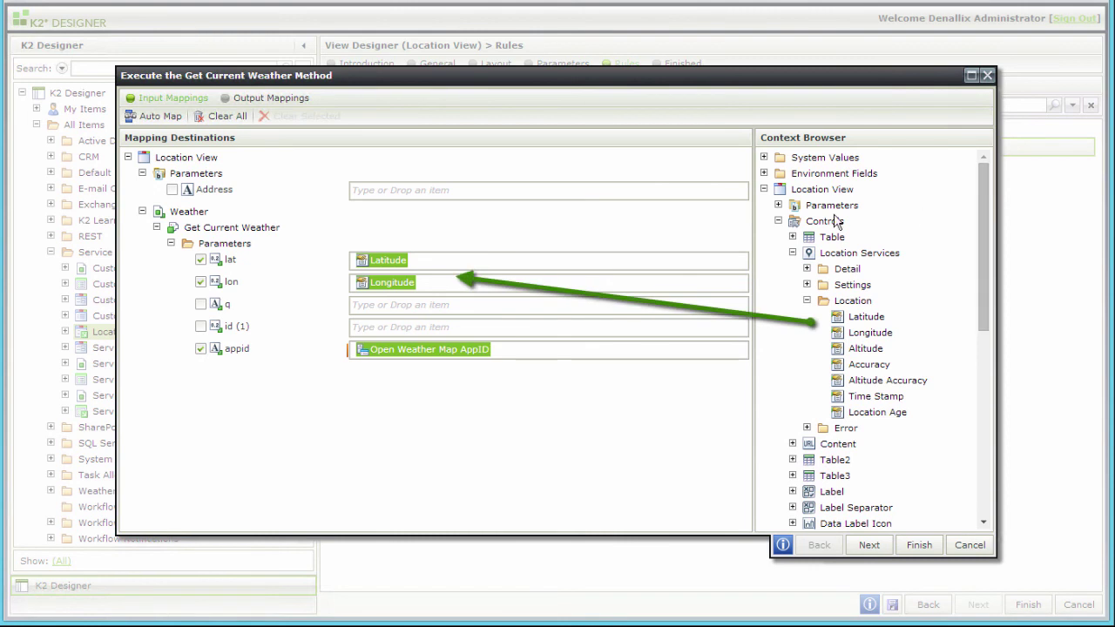
Step: Examine the Miscellaneous Field environment fields available for the appid input, and close the Get Current Weather mappings
left_click(764, 173)
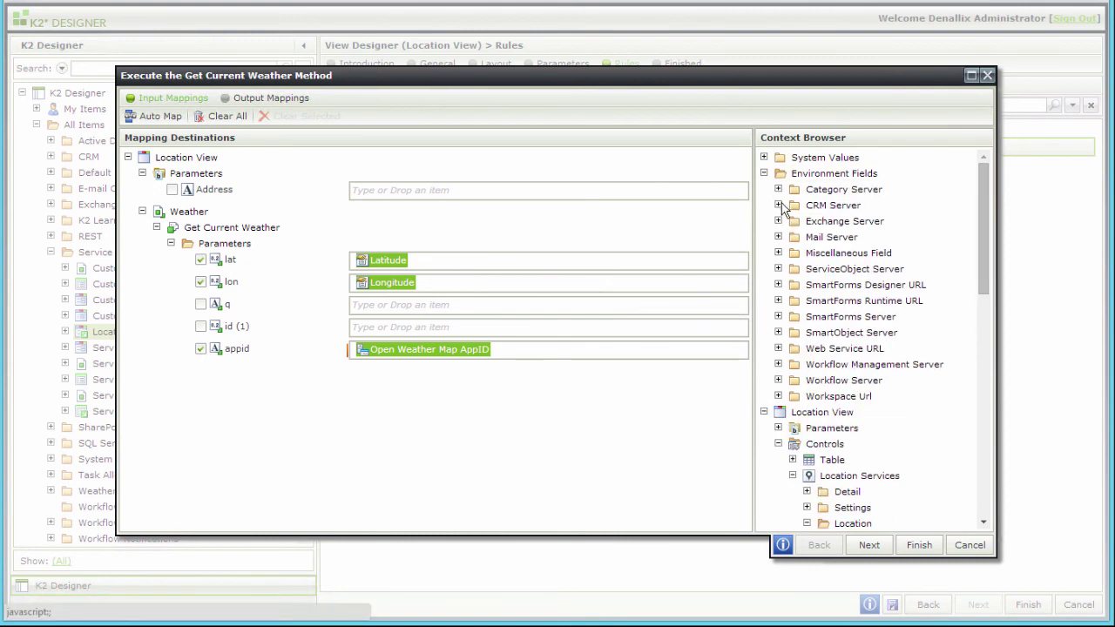
left_click(778, 252)
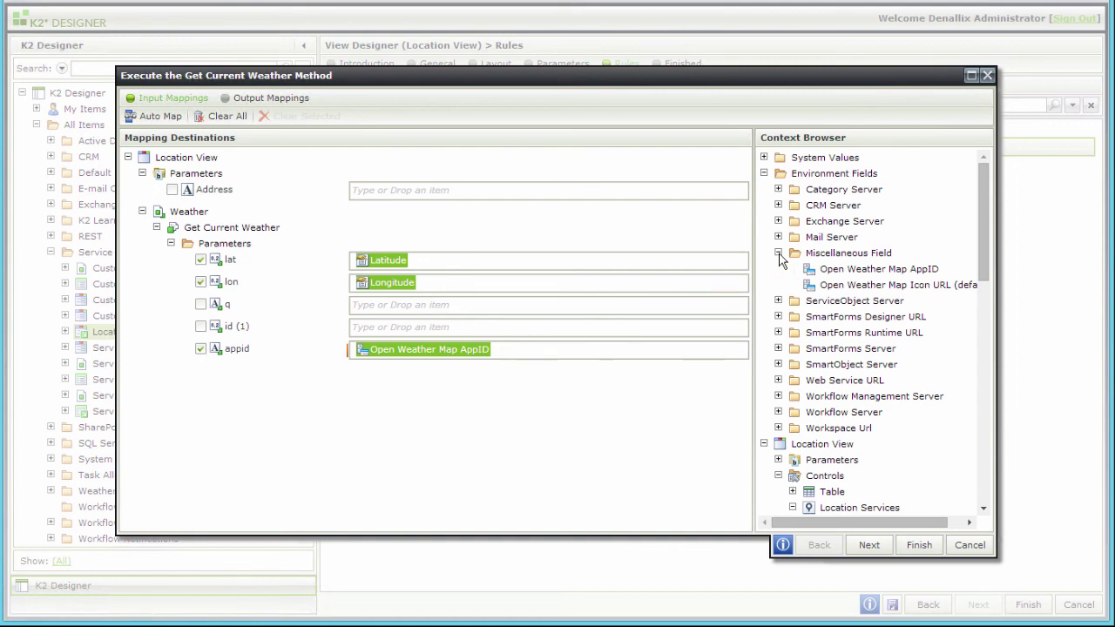
left_click(950, 543)
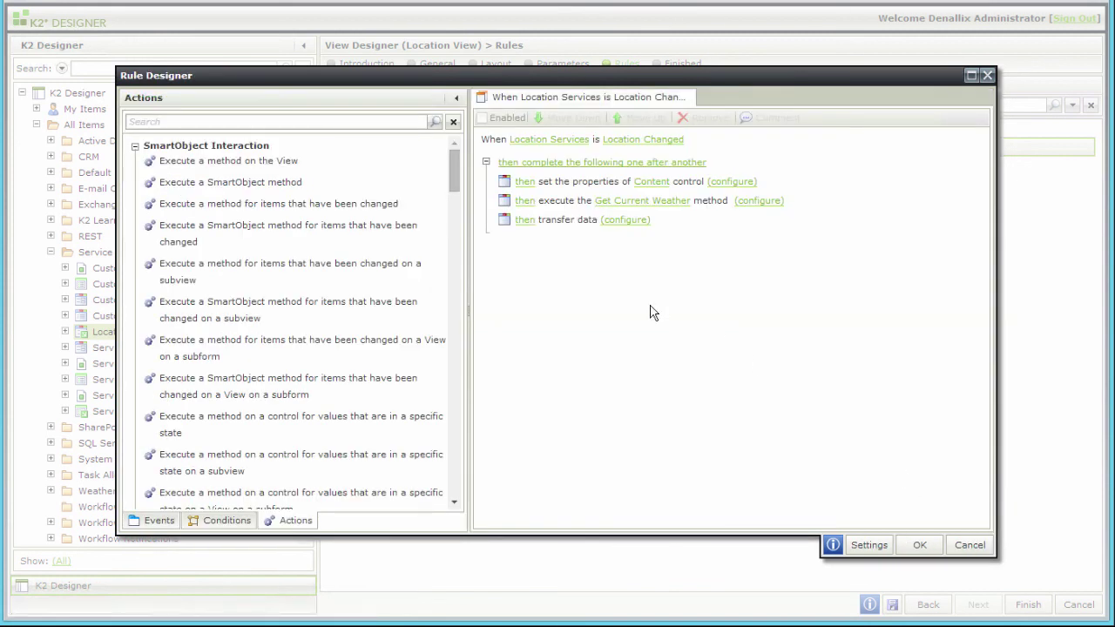
Step: Open the configuration of the rule's transfer data action and examine the Weather properties available for mapping to the data labels
left_click(628, 222)
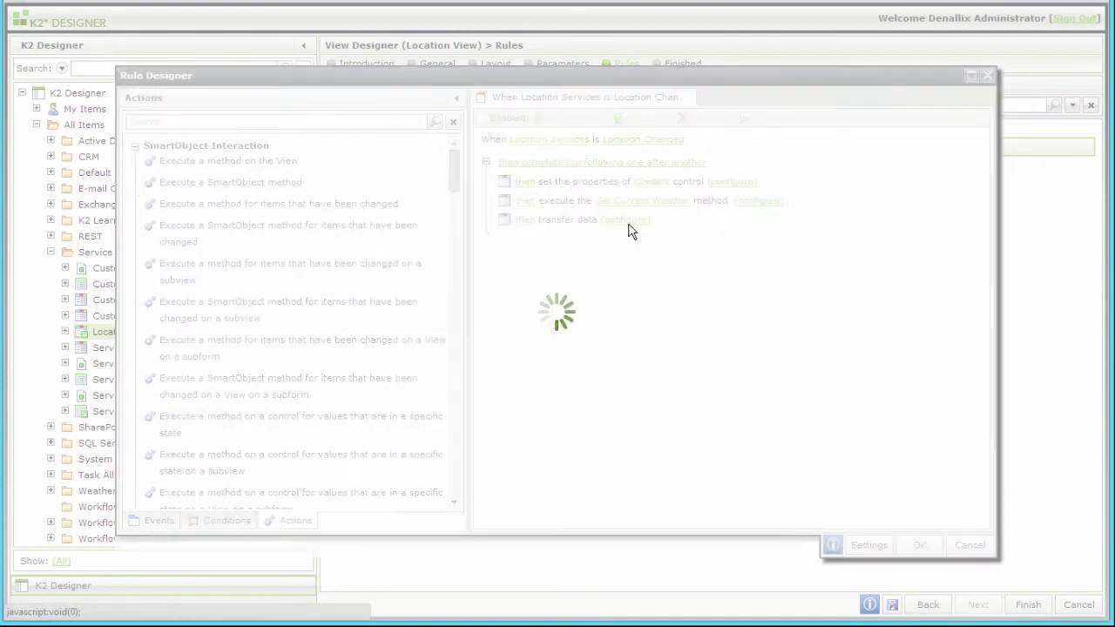
left_click(777, 219)
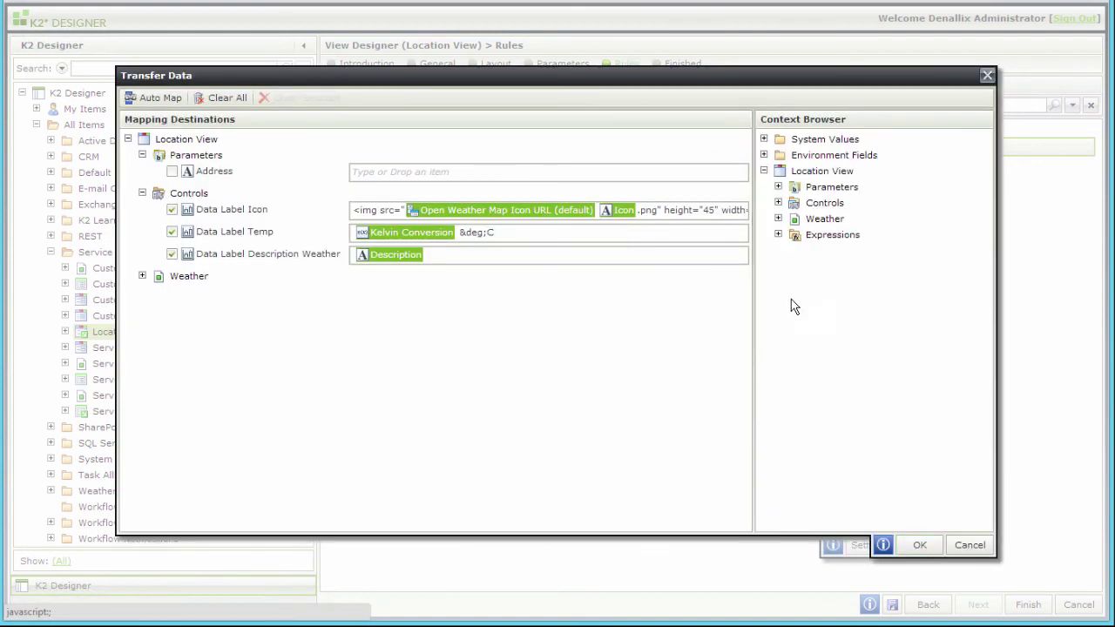
scroll(774, 340, "down", 1)
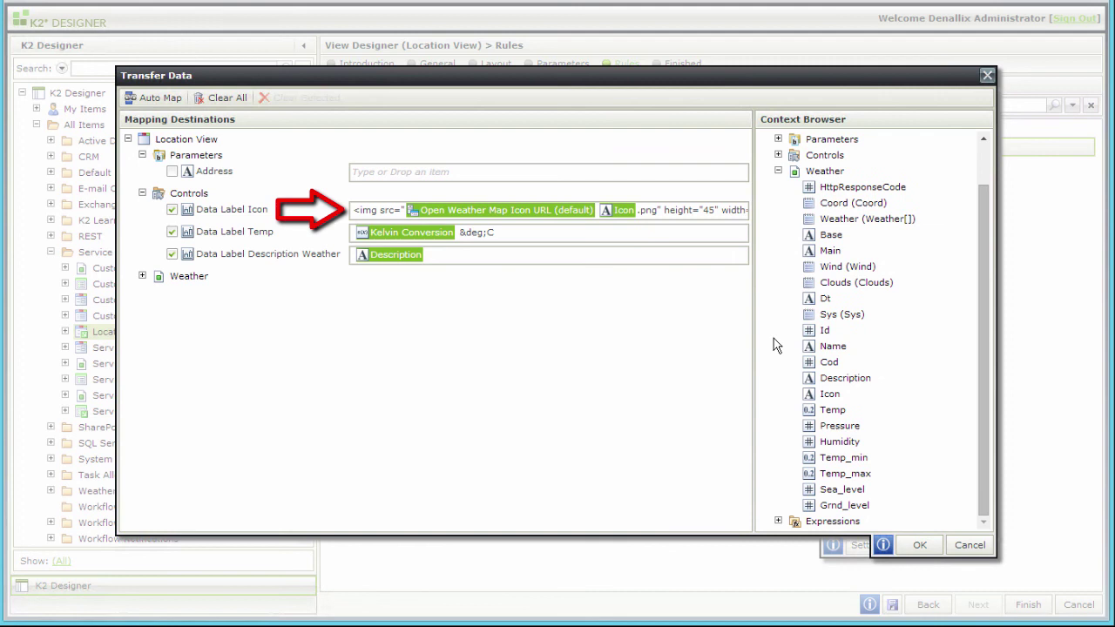